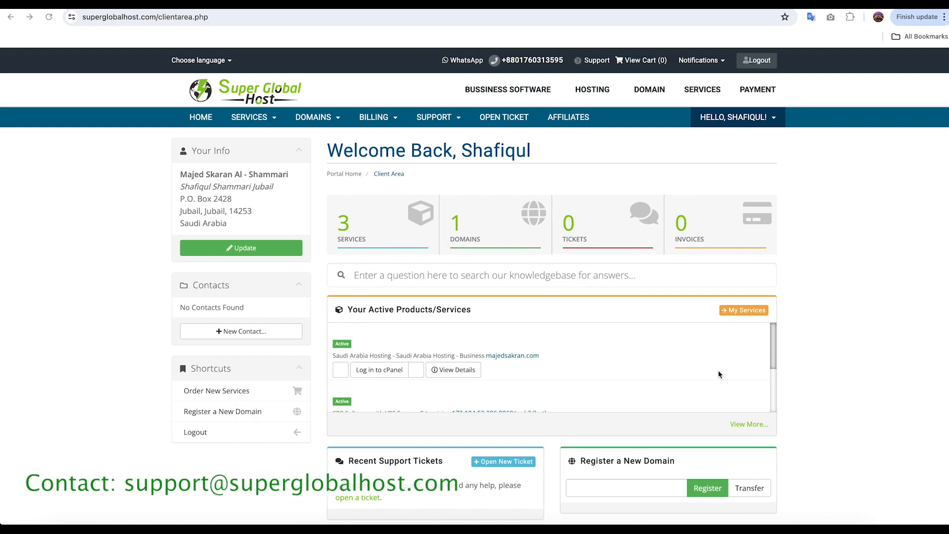
Step: Open the product details of the Saudi Arabia Hosting - Business service from the list of active services
scroll(719, 373, "down", 3)
scroll(719, 378, "up", 3)
left_click(385, 375)
left_click(348, 228)
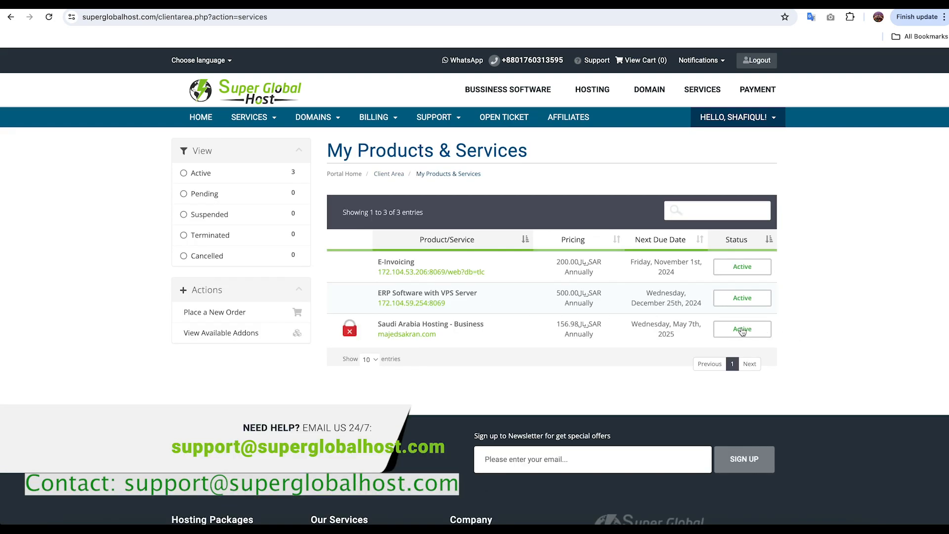
left_click(418, 337)
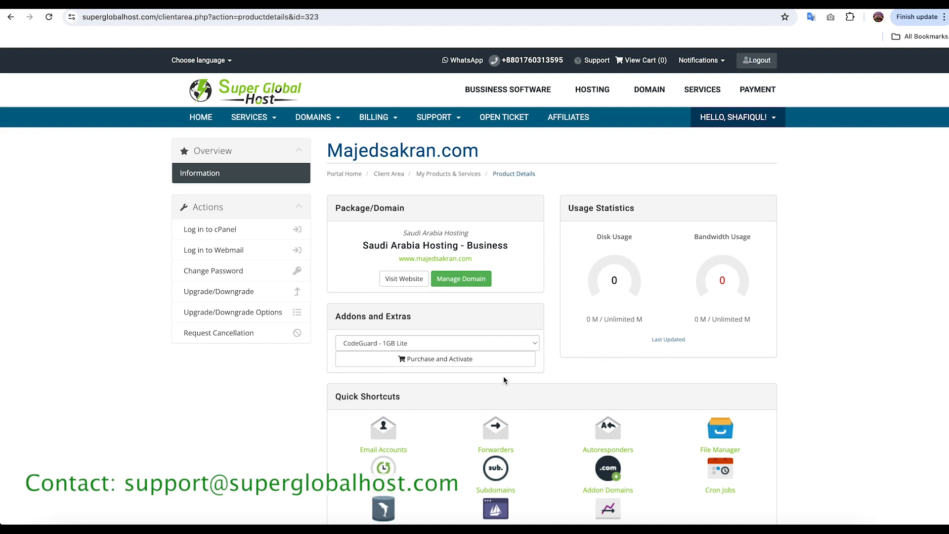
Step: Look at the Email Accounts page through the hosting product's quick shortcuts and return to the product details page
scroll(504, 377, "down", 1)
scroll(505, 361, "down", 5)
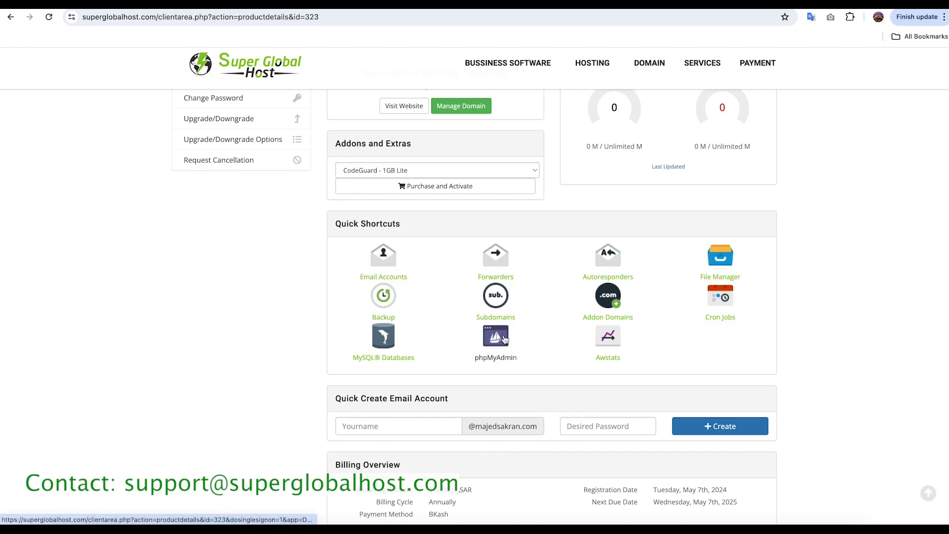
left_click(384, 277)
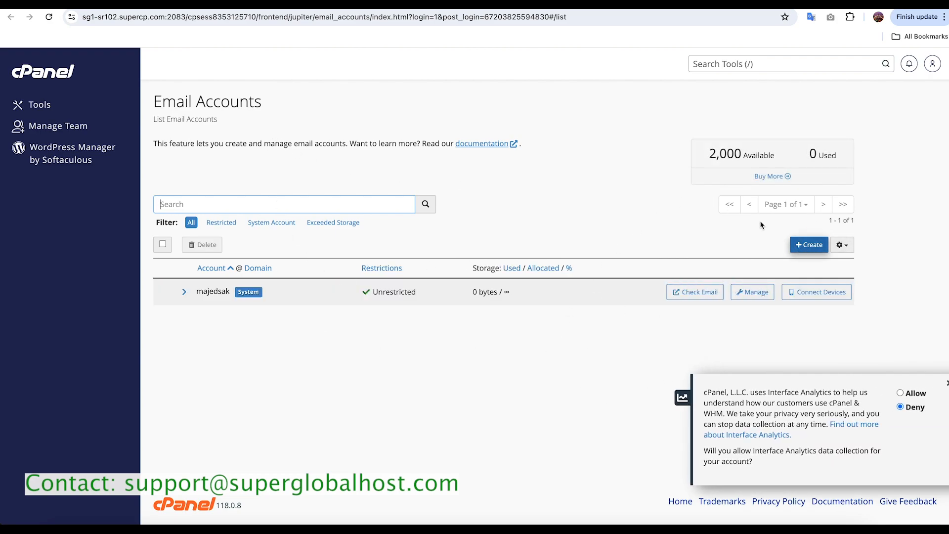
left_click(198, 4)
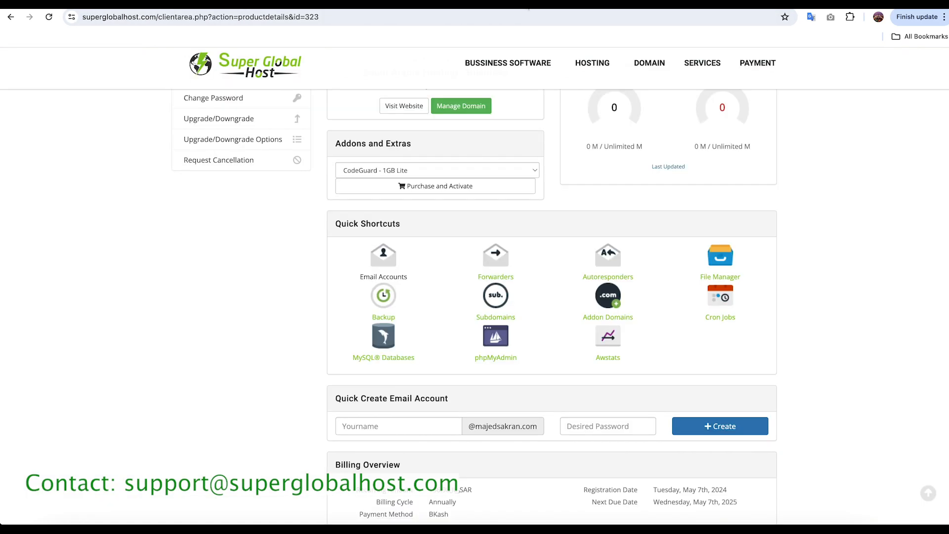
scroll(243, 267, "up", 4)
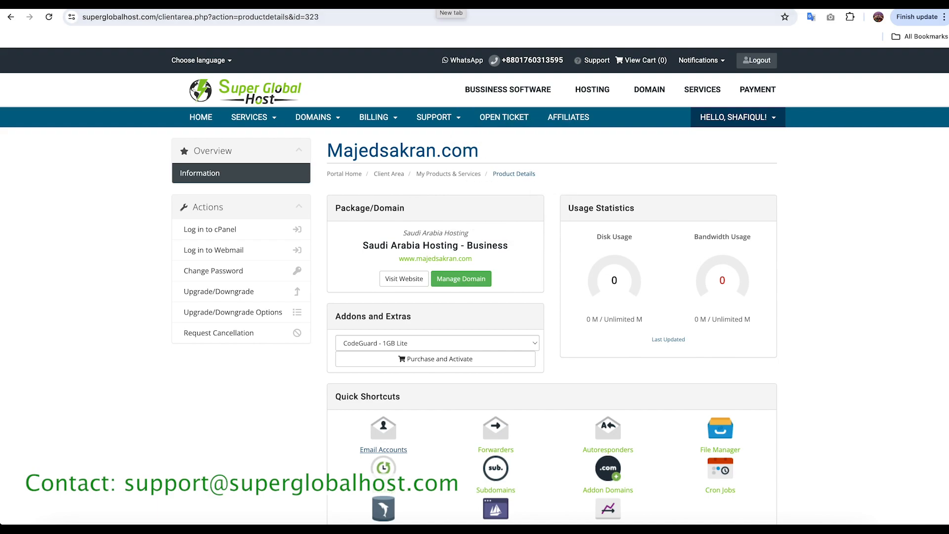
Step: Load the cPanel login page at majedsakran.com/cpanel in a new browser tab
left_click(434, 6)
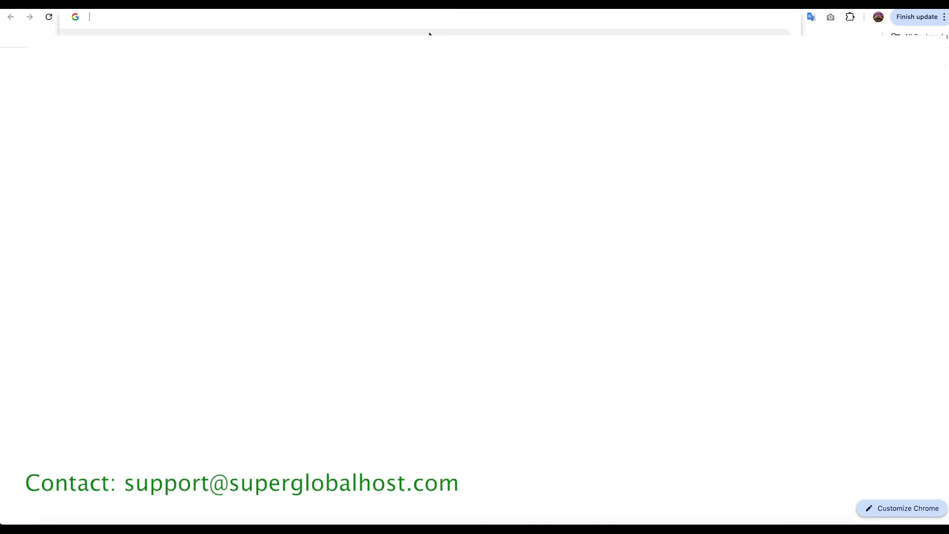
type("maje")
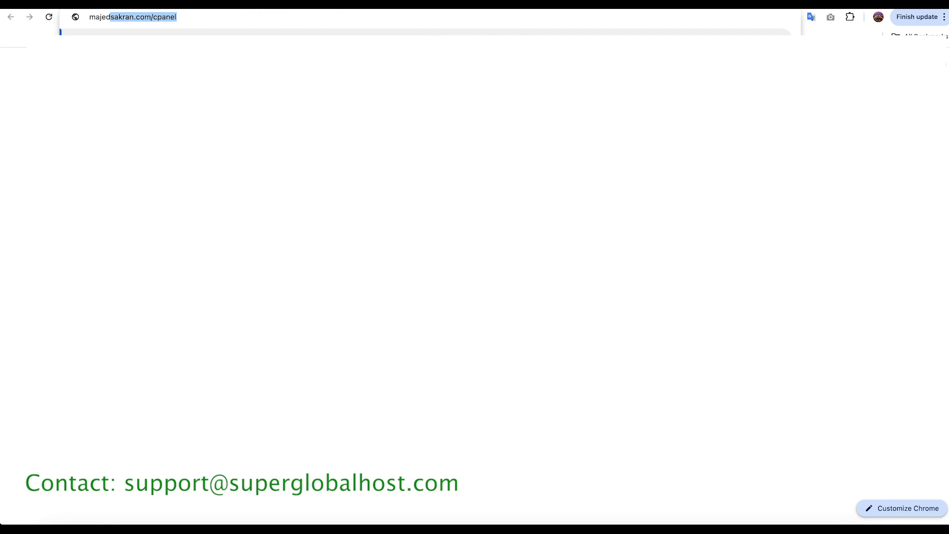
type("d")
key("Return")
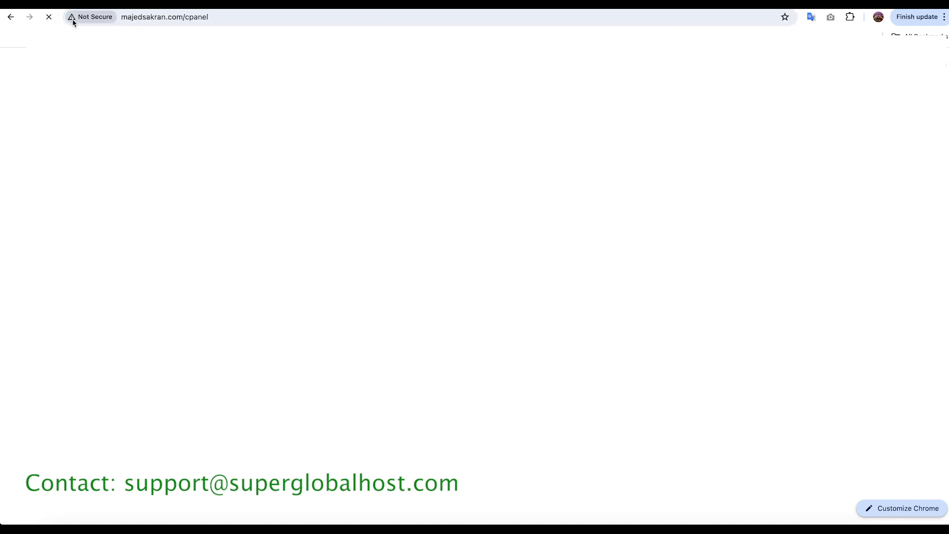
left_click(211, 17)
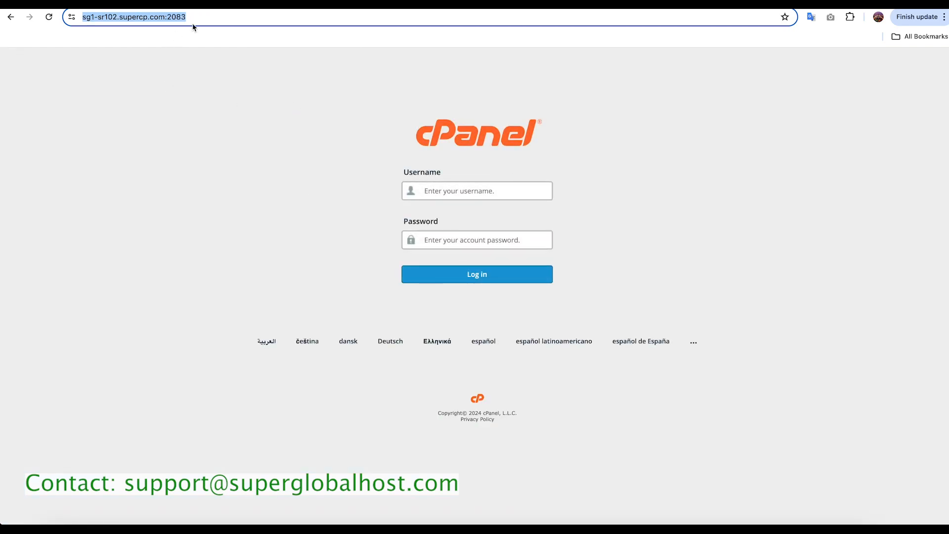
Step: Log in to cPanel with the account username and the account password
left_click(207, 201)
left_click(424, 192)
left_click(428, 242)
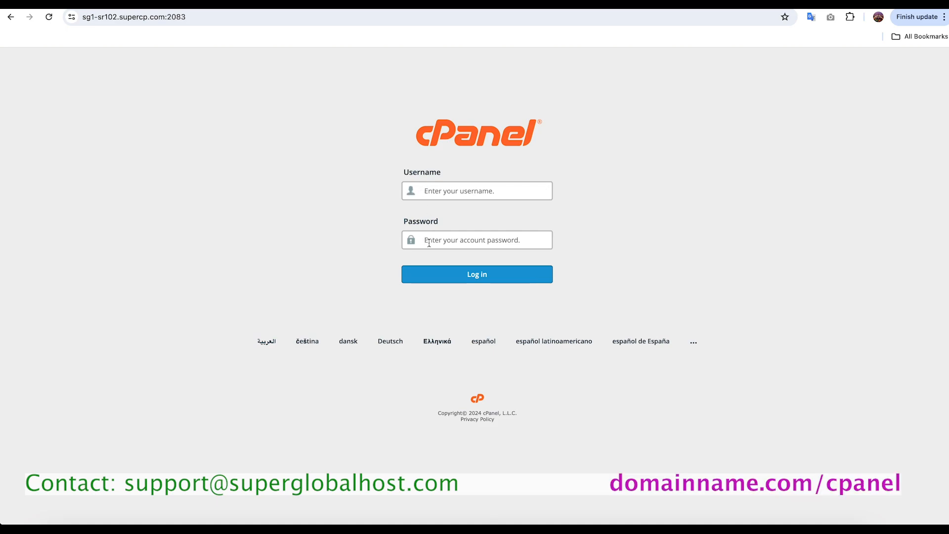
key("super+v")
left_click(445, 192)
left_click(480, 185)
left_click(487, 275)
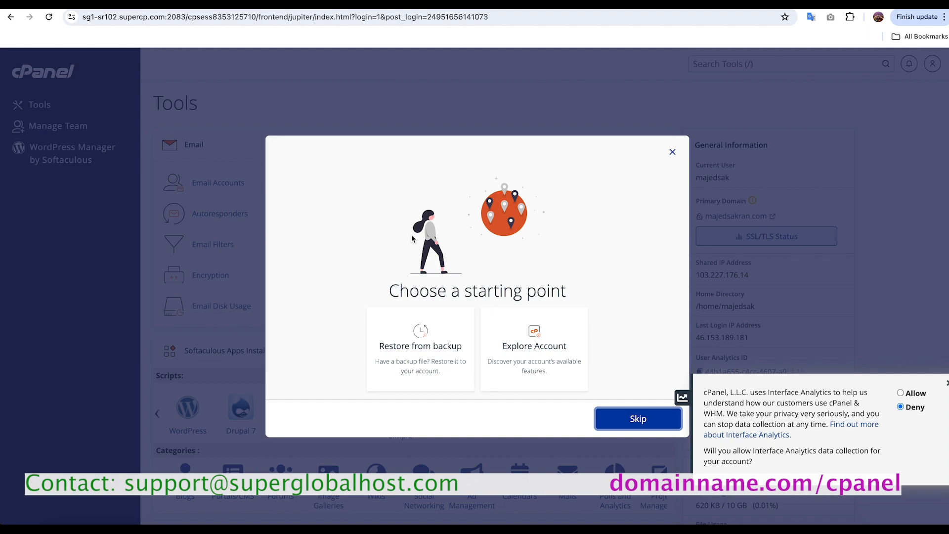
Step: Dismiss the starting-point dialog and open the Email Accounts tool
left_click(672, 153)
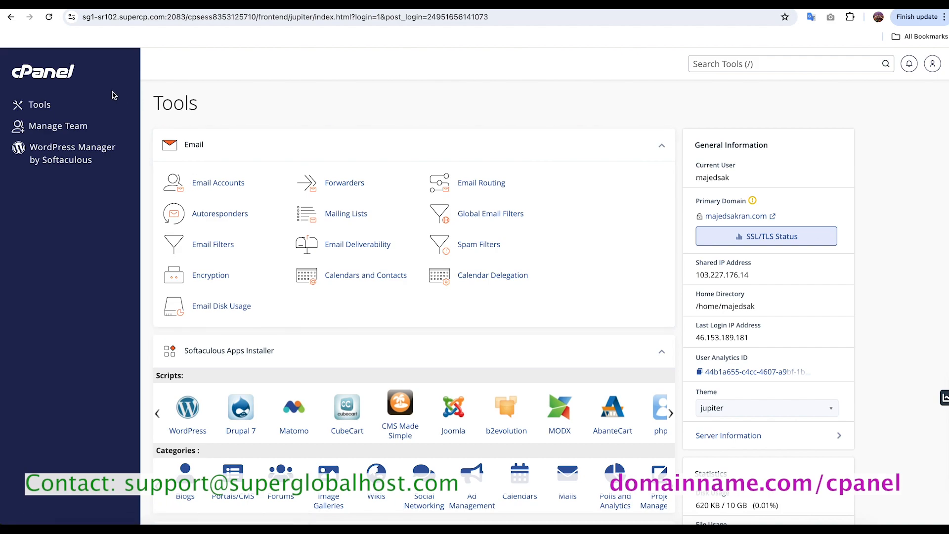
left_click(219, 186)
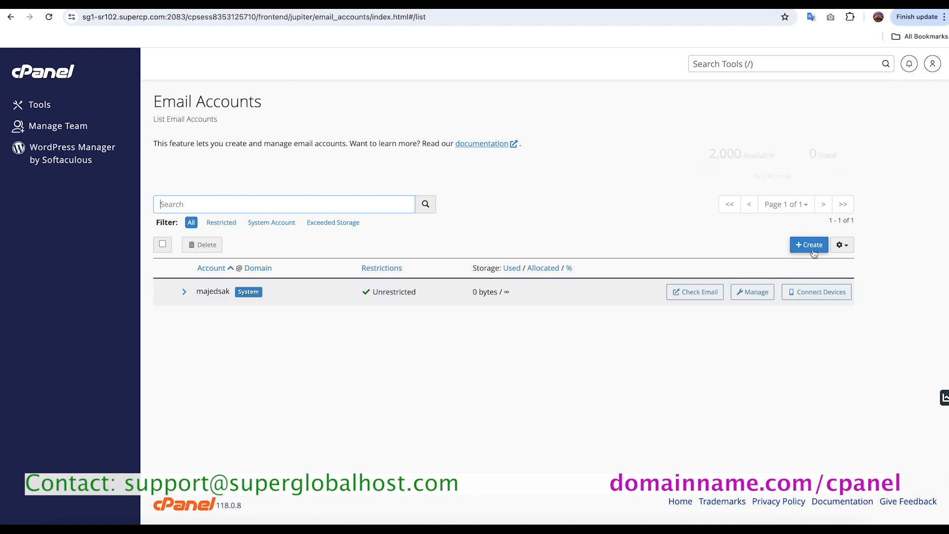
left_click_drag(709, 151, 773, 151)
left_click(644, 170)
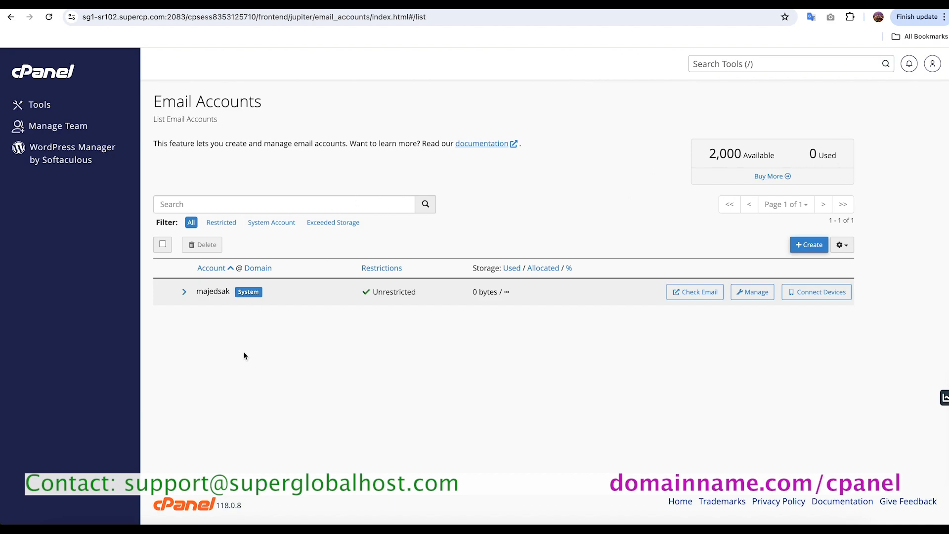
Step: Open the form for creating an email account and check the domain suffix of the username
left_click(809, 245)
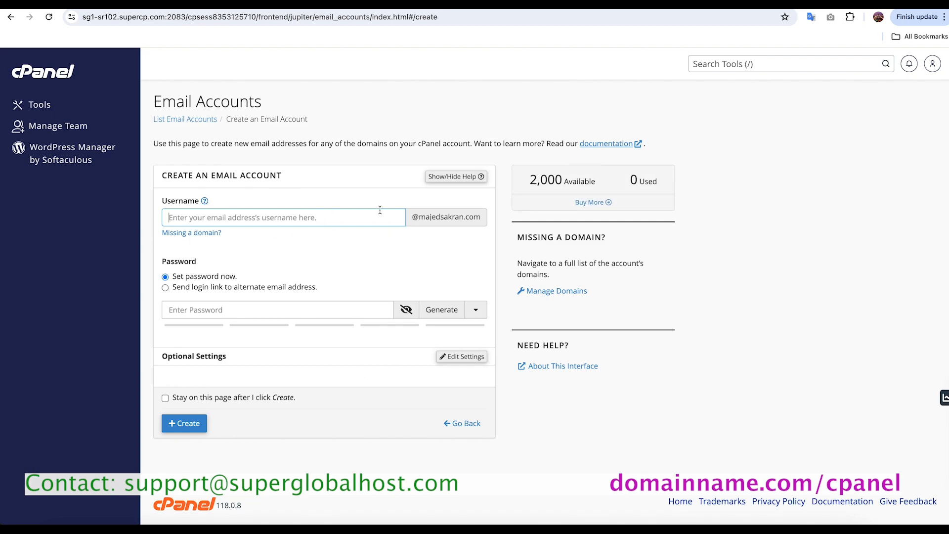
left_click_drag(413, 216, 479, 217)
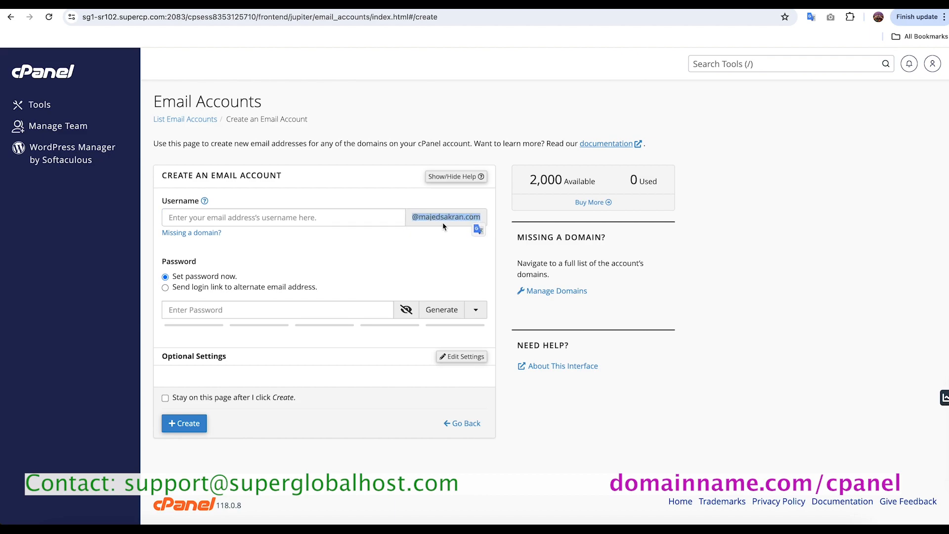
left_click(456, 220)
left_click_drag(421, 220, 475, 219)
left_click(372, 247)
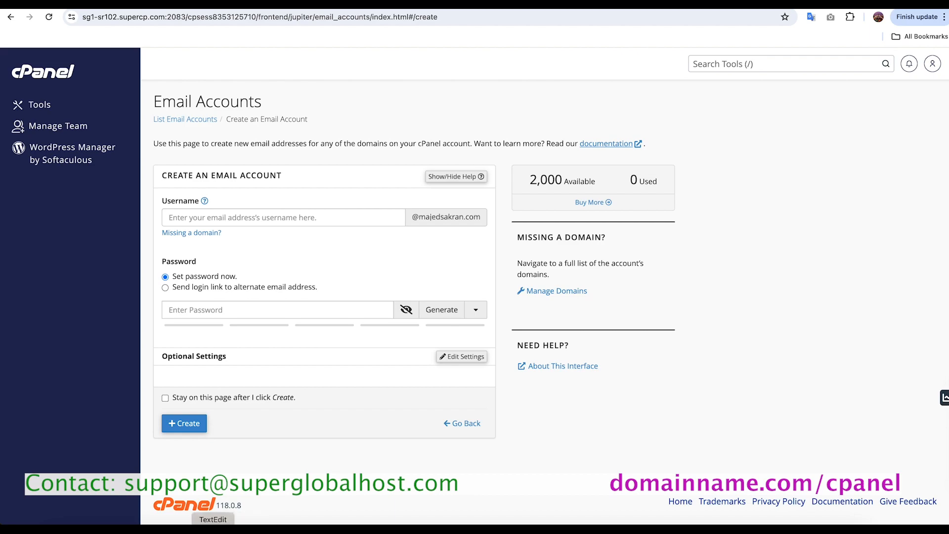
Step: Switch to TextEdit and review the list of names and the verification note
left_click(213, 530)
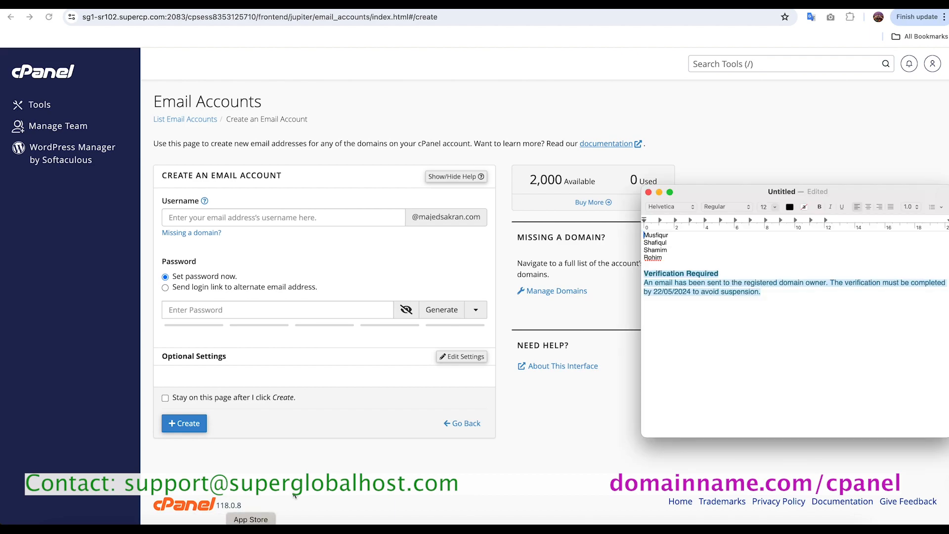
left_click(668, 321)
left_click_drag(668, 236, 641, 233)
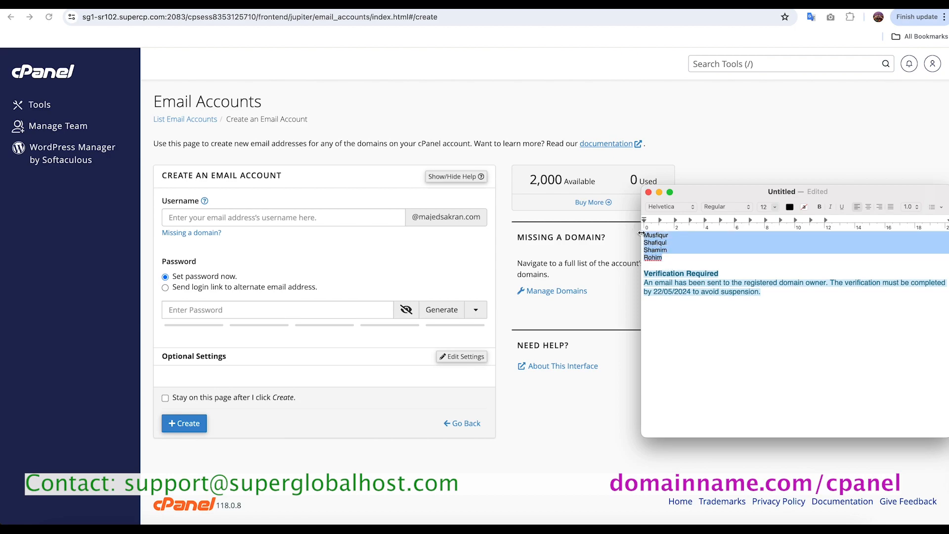
left_click(672, 254)
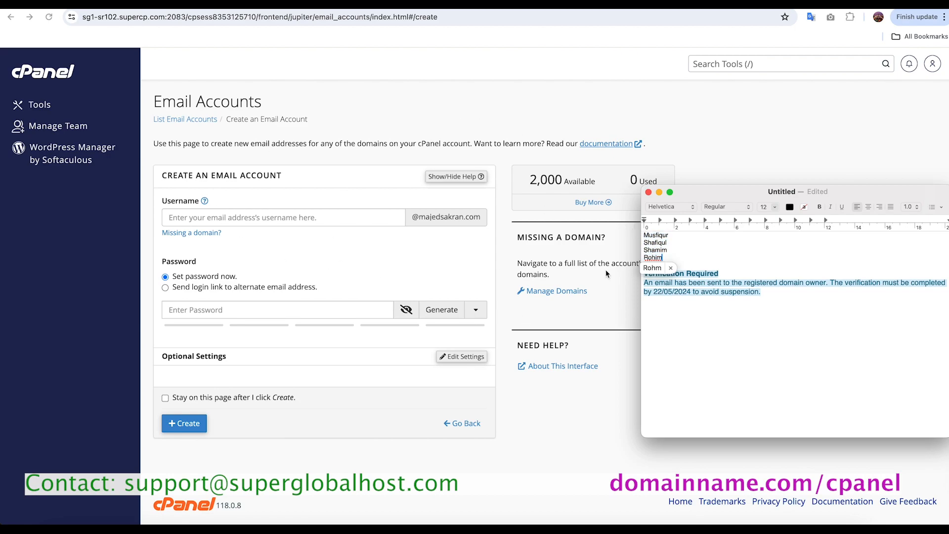
left_click(713, 303)
left_click_drag(764, 292, 641, 274)
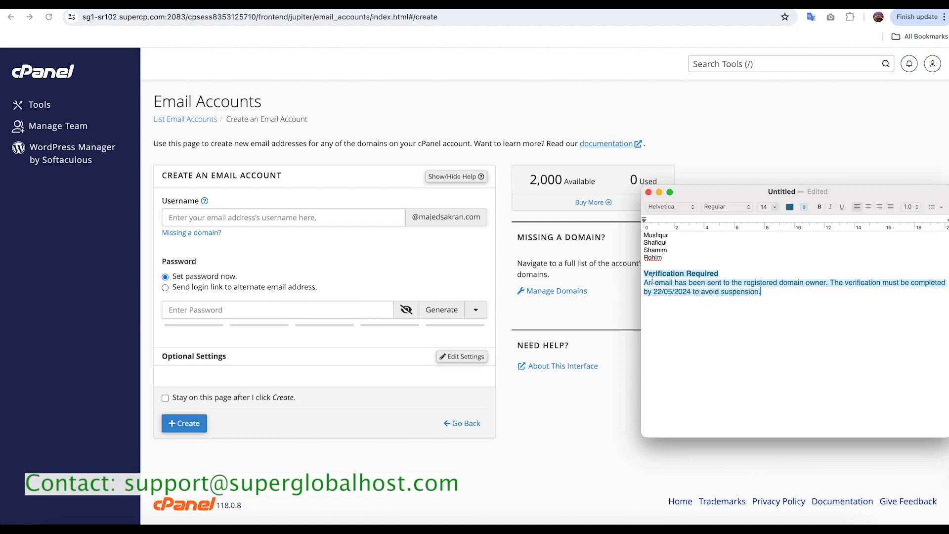
Step: Select the first name in the TextEdit list and return to the new account's username field
left_click_drag(673, 236, 637, 236)
right_click(648, 235)
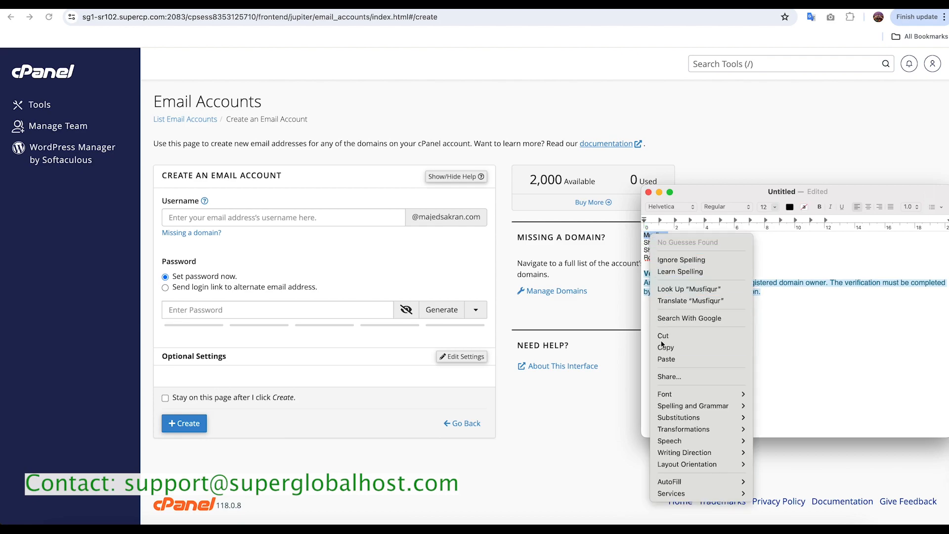
left_click(641, 313)
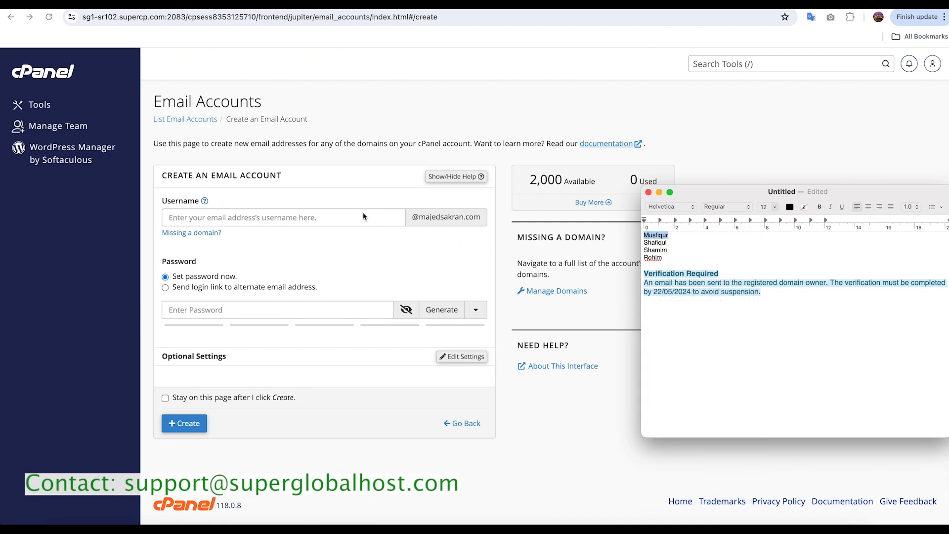
left_click(340, 217)
left_click(336, 217)
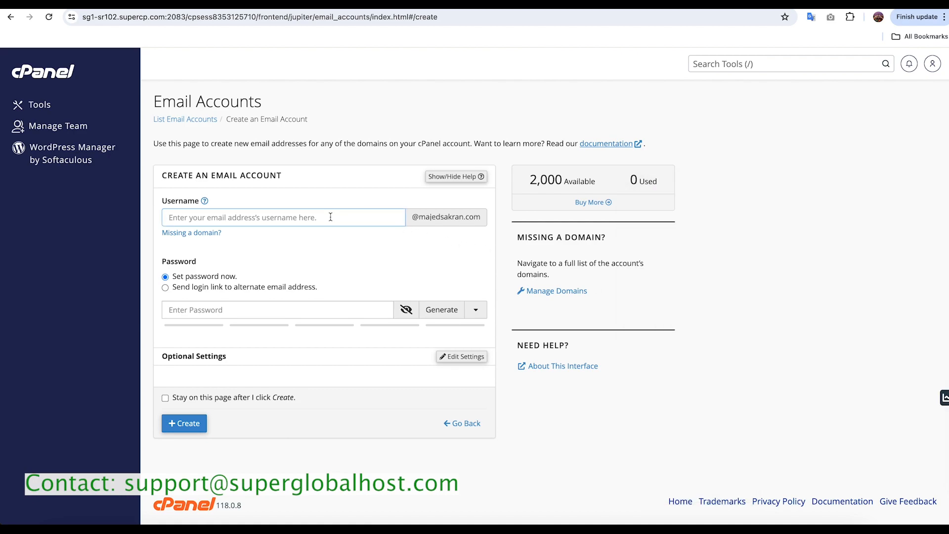
Step: Move and resize the TextEdit and browser windows so the name list sits beside the email account form
left_click_drag(443, 159, 297, 168)
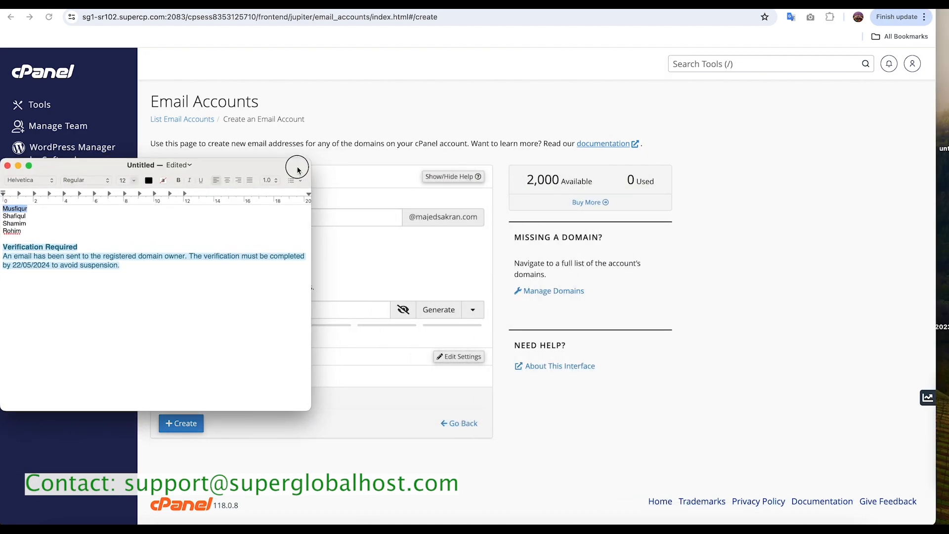
left_click(934, 147)
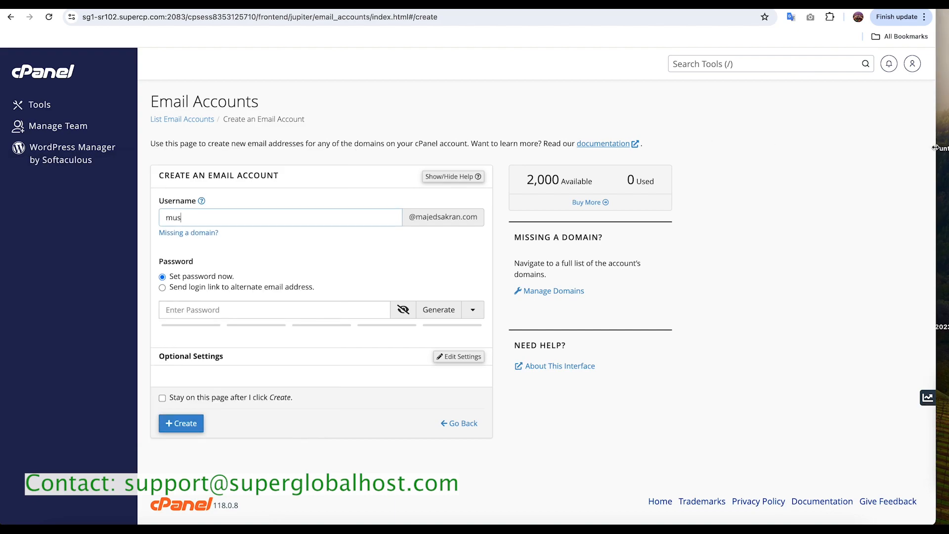
left_click_drag(934, 148, 945, 141)
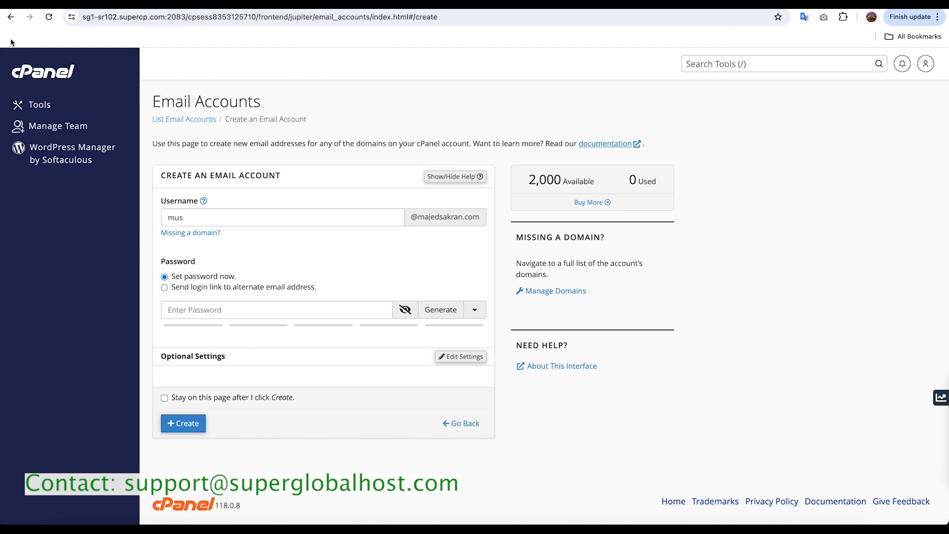
left_click_drag(1, 41, 137, 47)
left_click(63, 315)
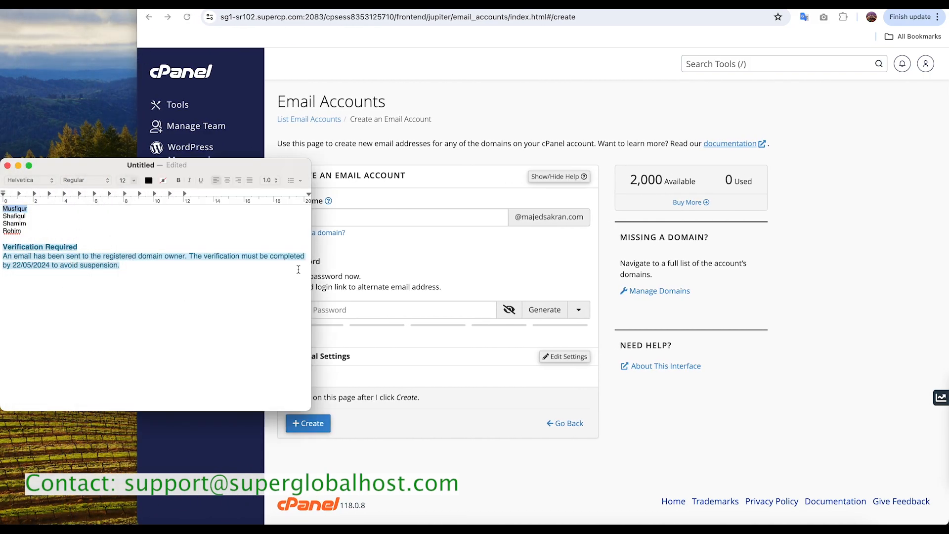
left_click_drag(313, 262, 136, 255)
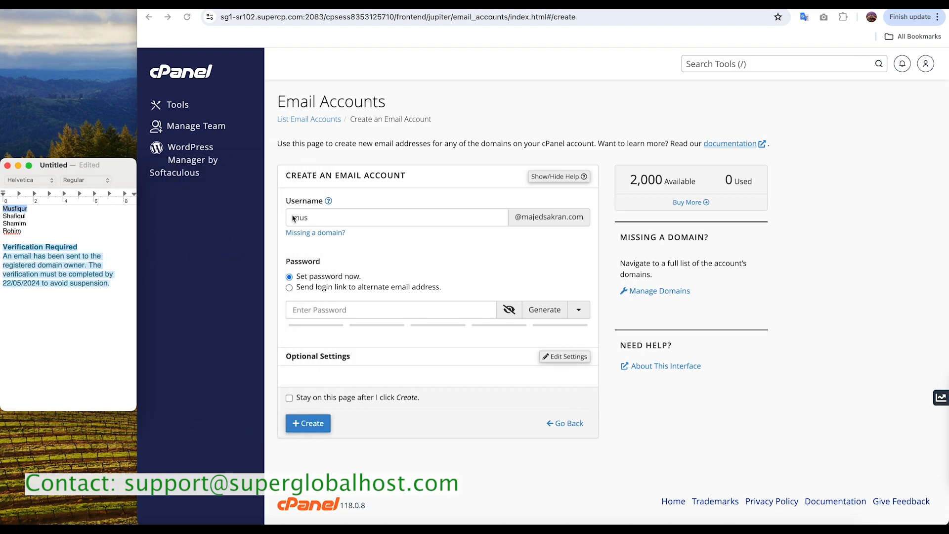
Step: Create the email account using the first listed name in lowercase as the username and pasting the account password
left_click(319, 218)
left_click(312, 225)
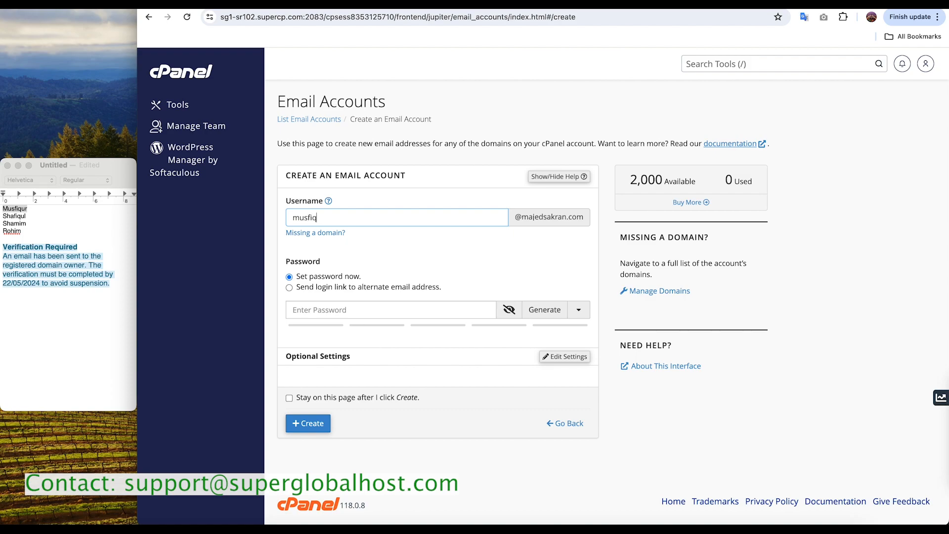
left_click(368, 309)
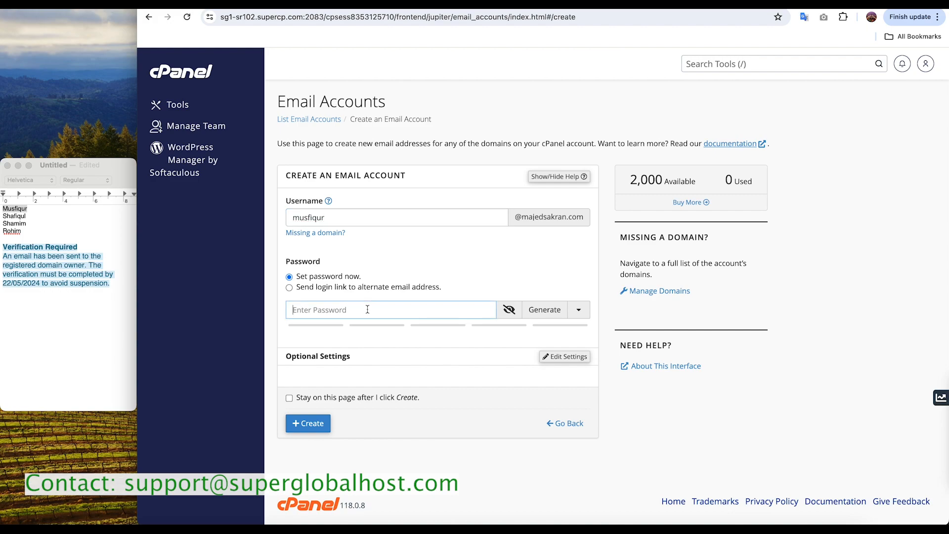
key("super+v")
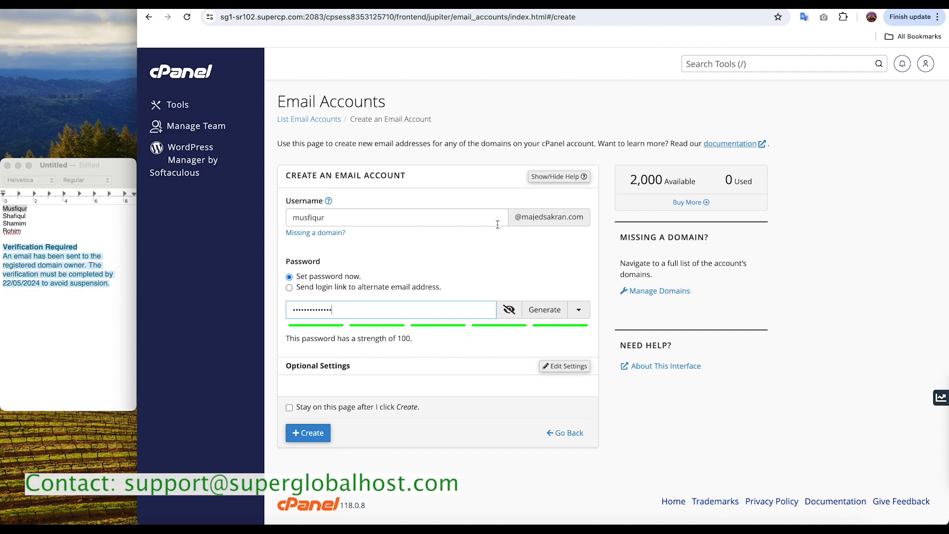
left_click(307, 435)
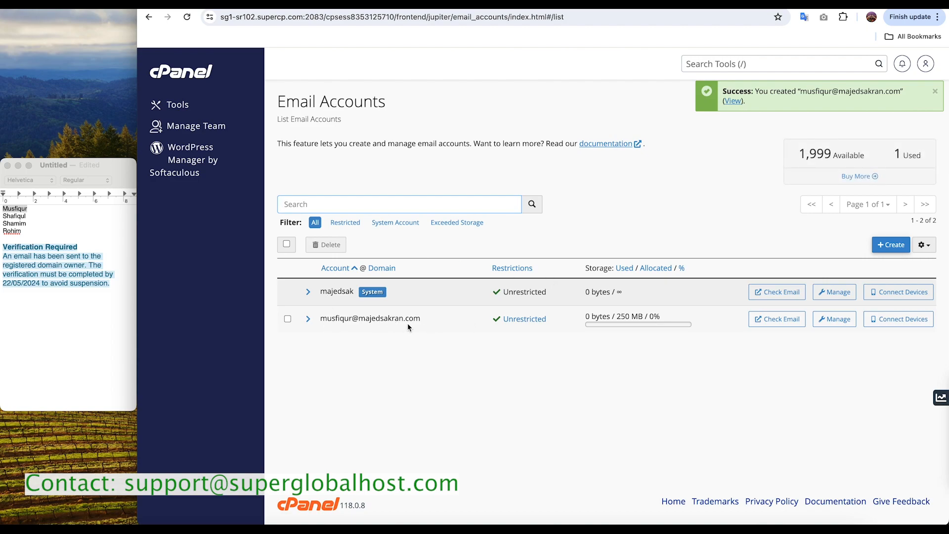
Step: Try to create an email account for the second listed name, entering the username in lowercase and pasting the account password
left_click(891, 245)
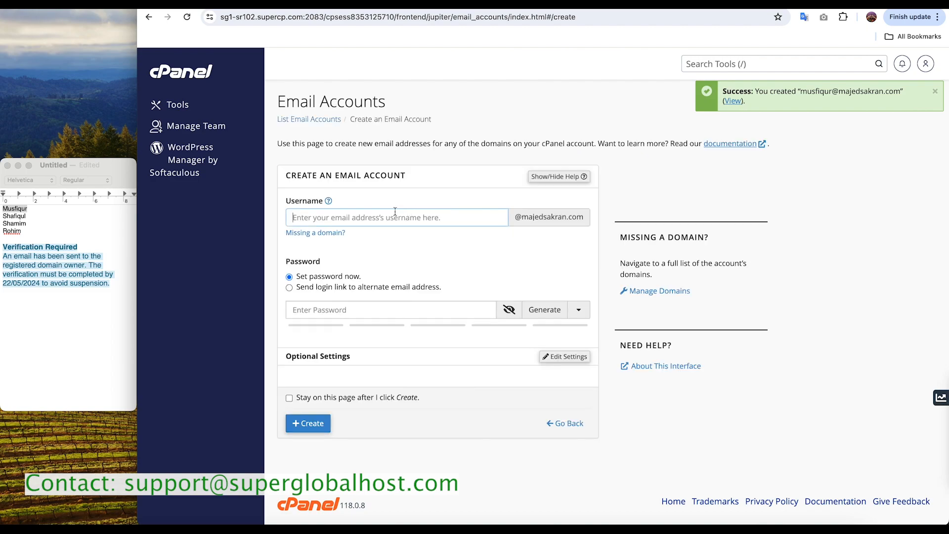
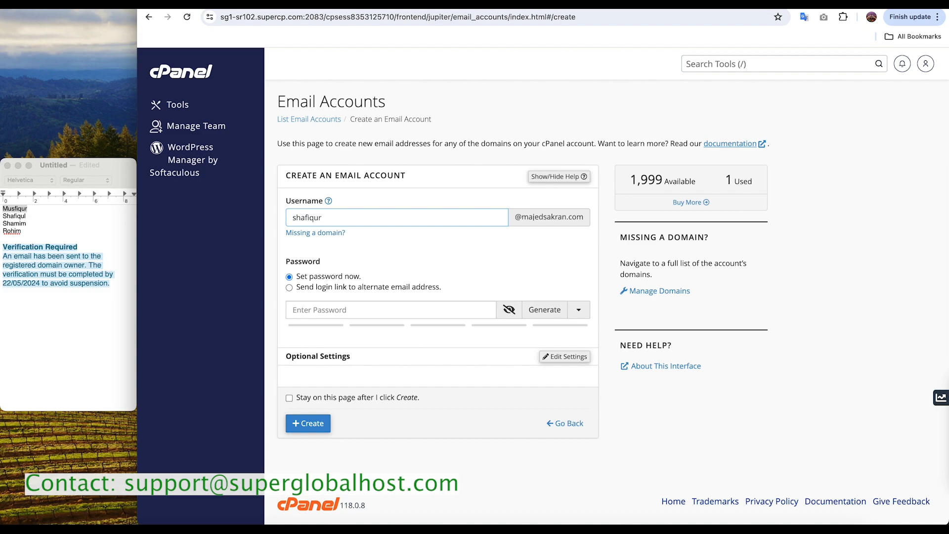
left_click(316, 305)
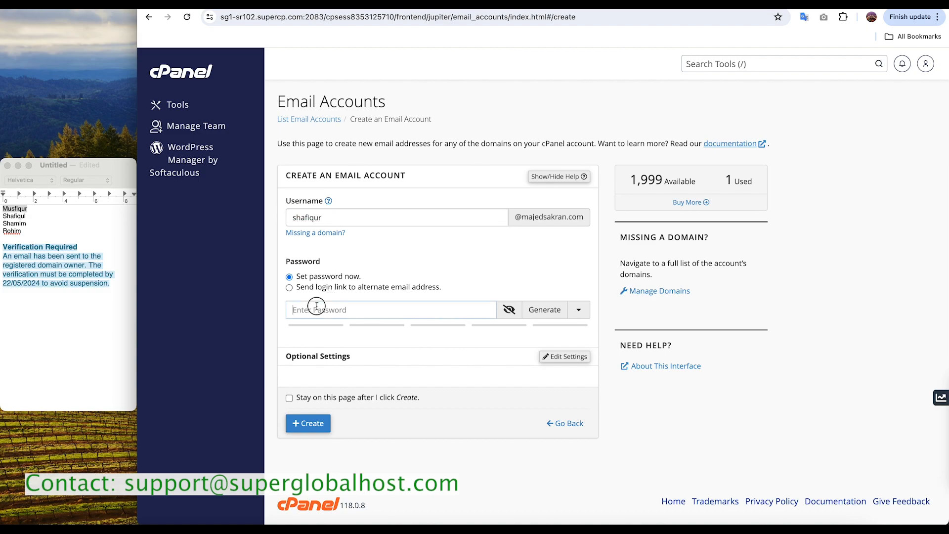
key("super+v")
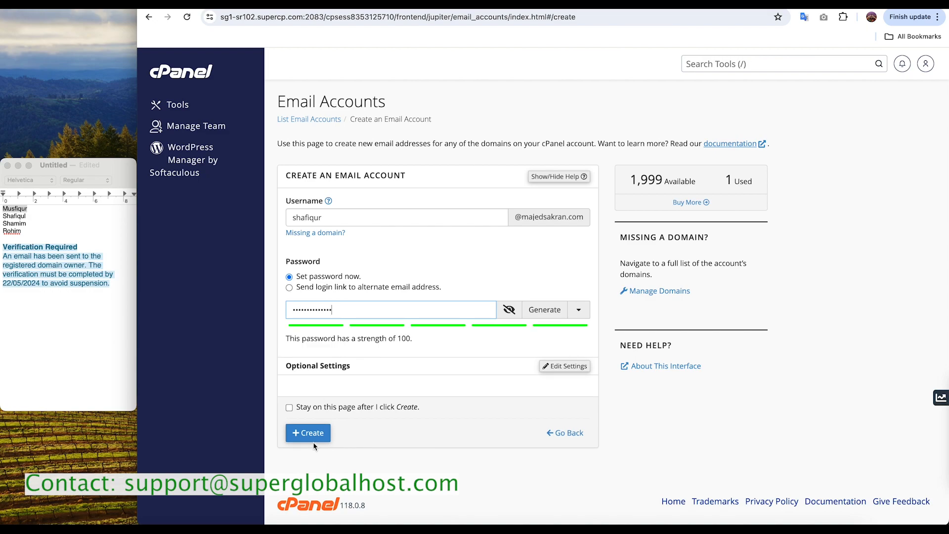
left_click(310, 434)
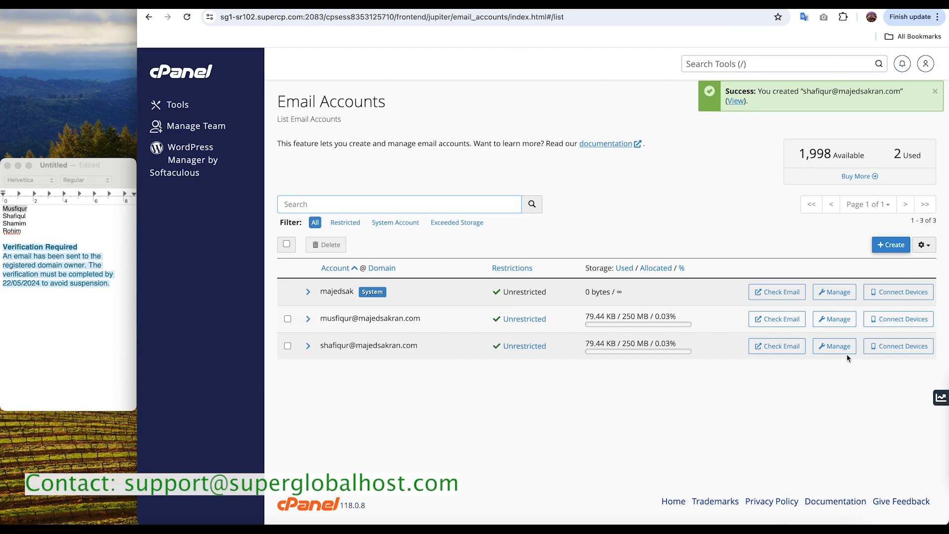
Step: Permanently delete the email account whose username does not match the spelling of the second listed name
left_click(287, 345)
left_click(327, 245)
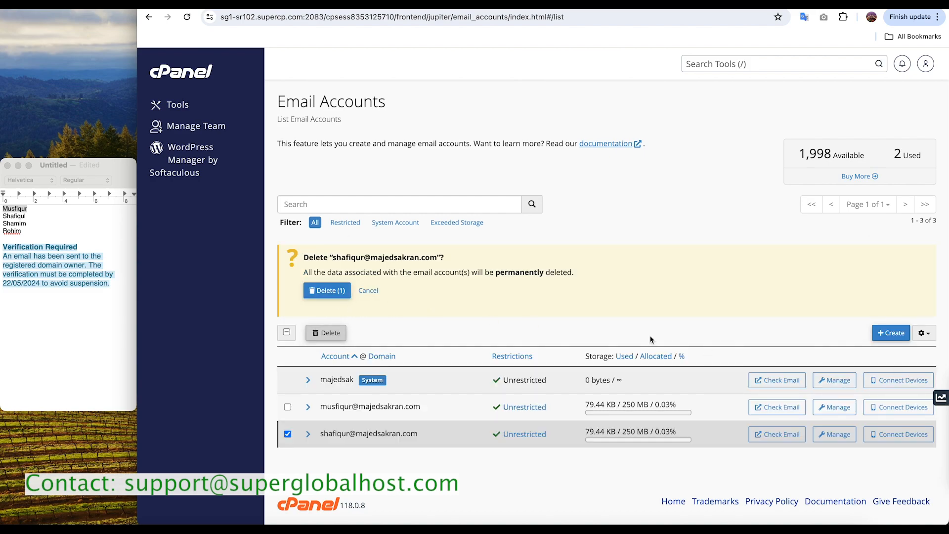
left_click(344, 293)
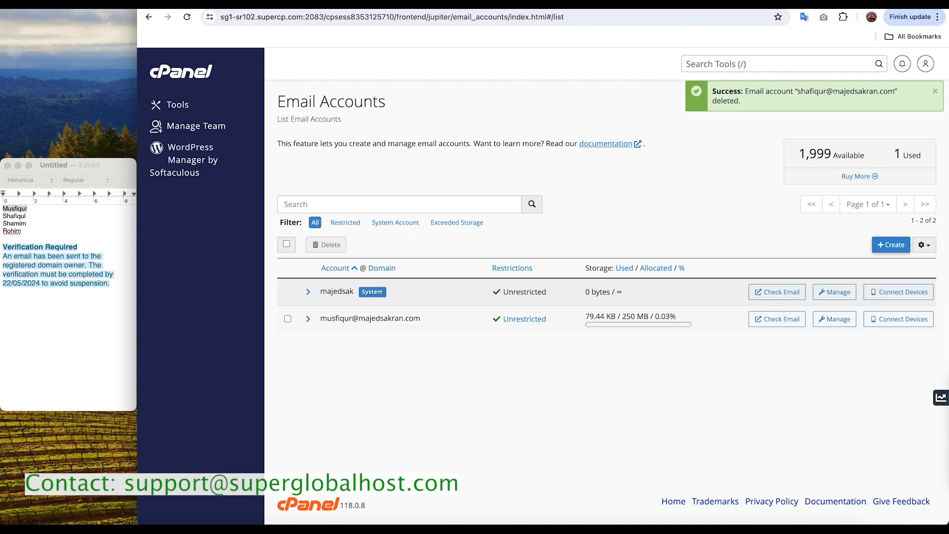
Step: Create the email account using the second listed name, spelled as in the note, in lowercase as username and pasting the account password
left_click(890, 246)
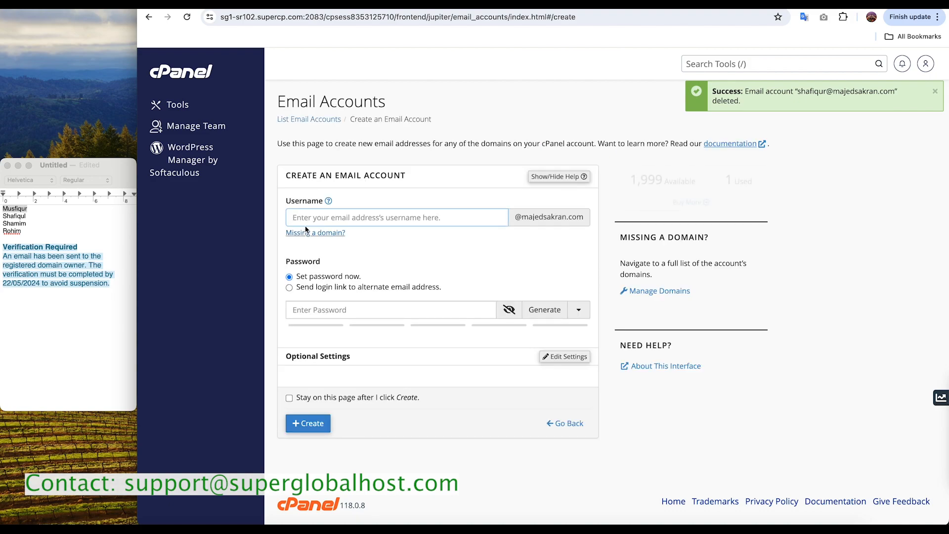
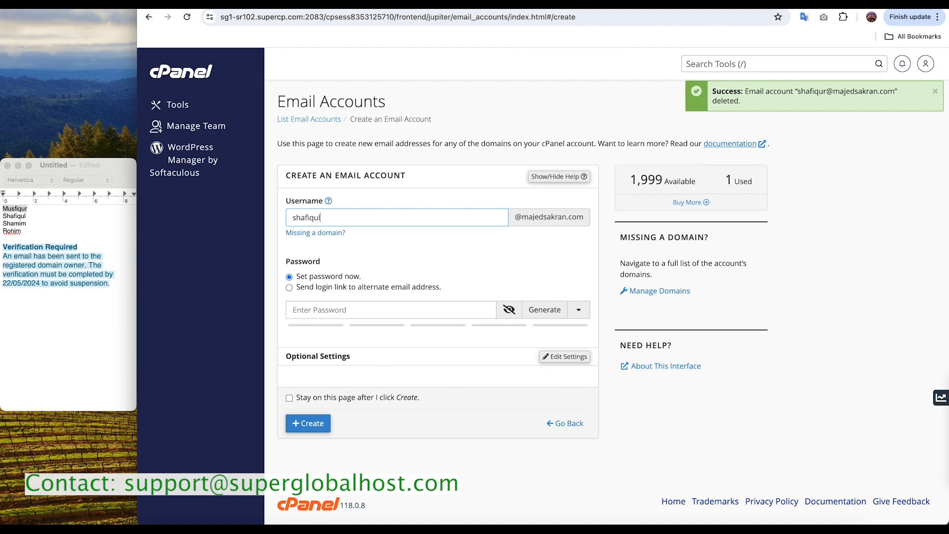
left_click(297, 311)
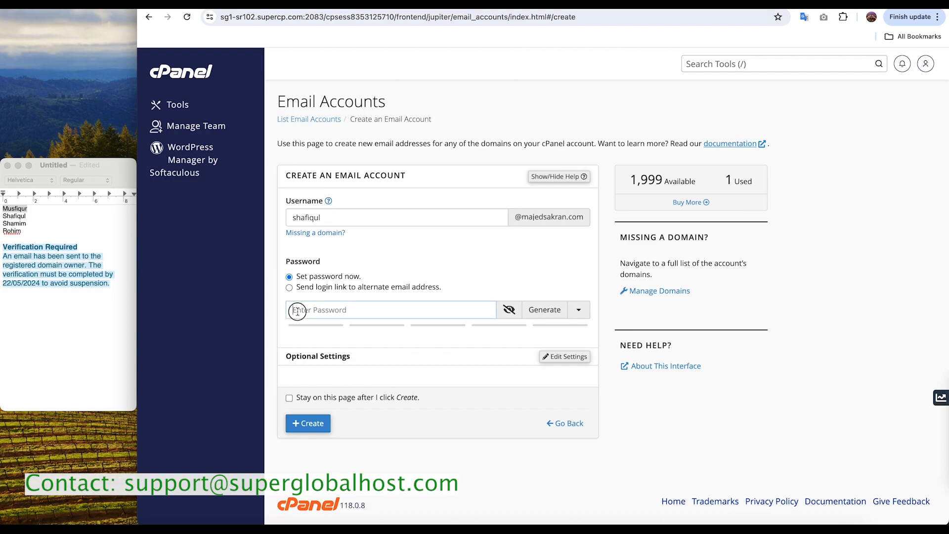
key("super+v")
left_click(307, 434)
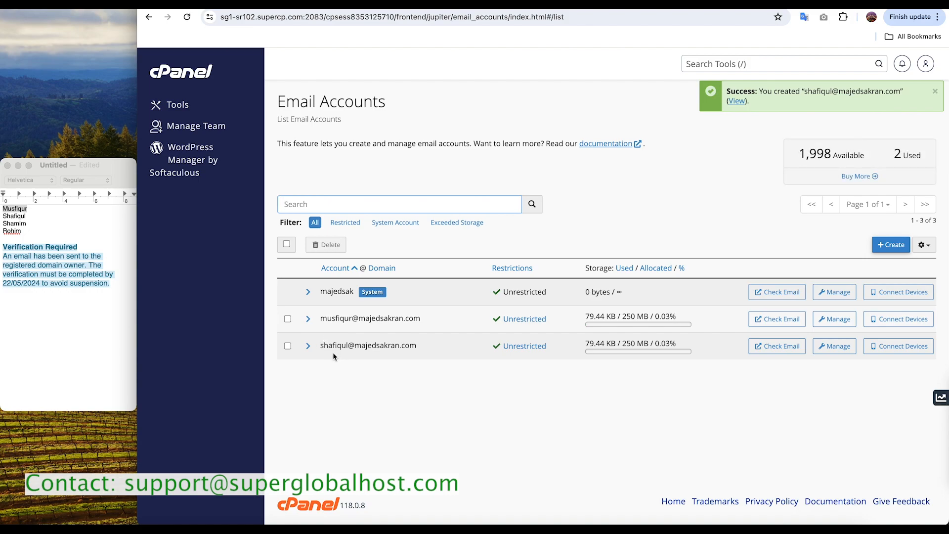
Step: Create the email account for the third listed name, using it in lowercase as the username and pasting the account password
left_click(891, 244)
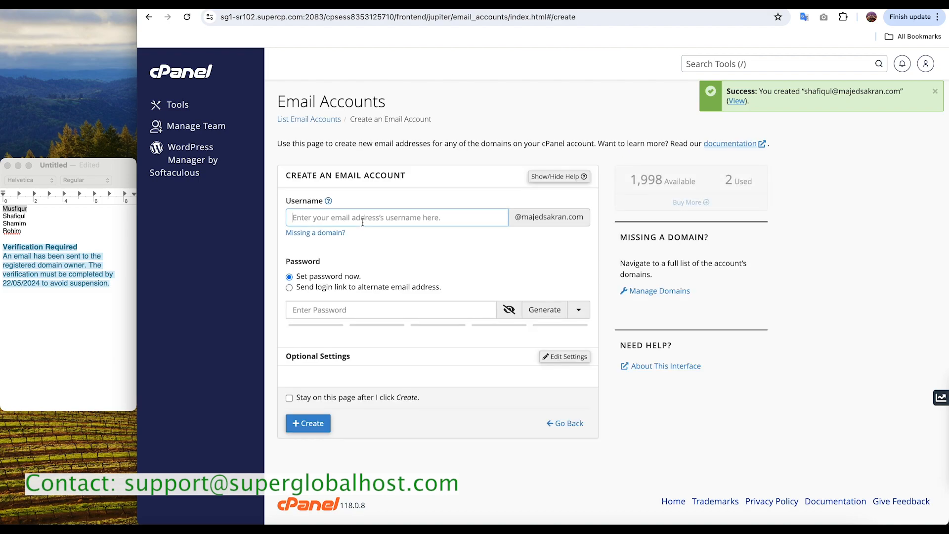
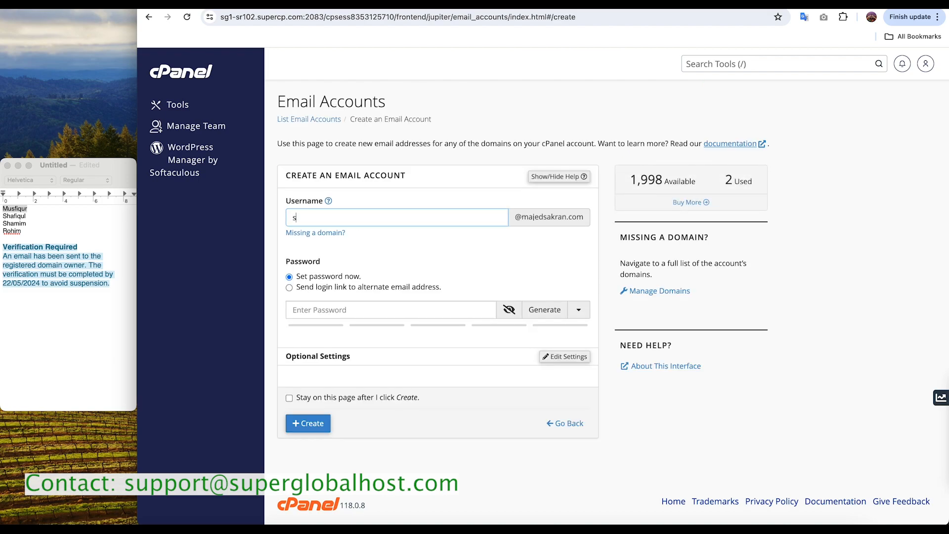
left_click(357, 314)
key("super+v")
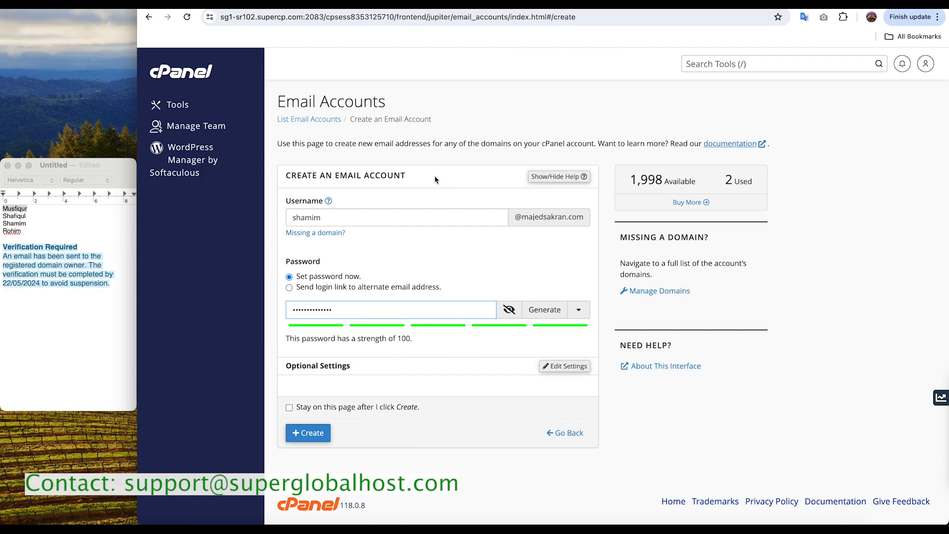
left_click(310, 433)
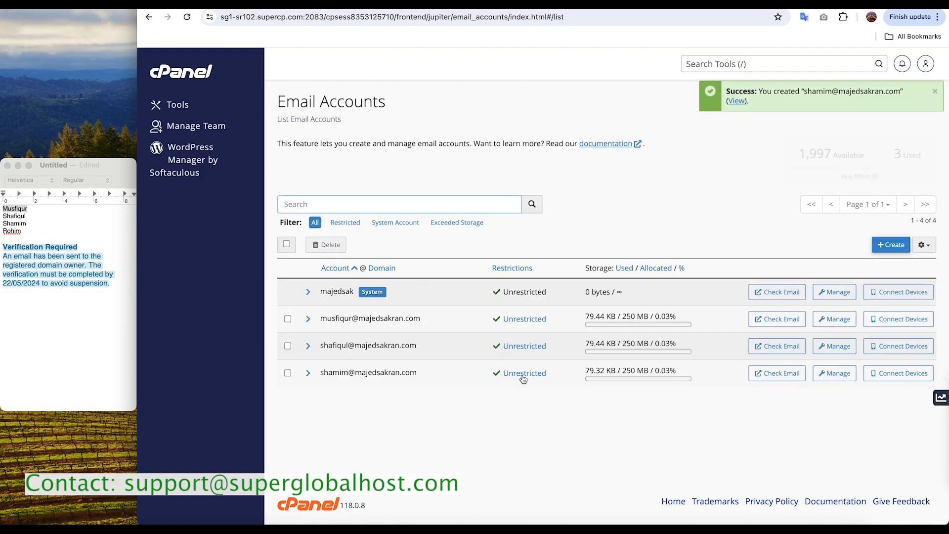
Step: Create the email account for the fourth listed name, using it in lowercase as the username and pasting the account password
left_click(890, 244)
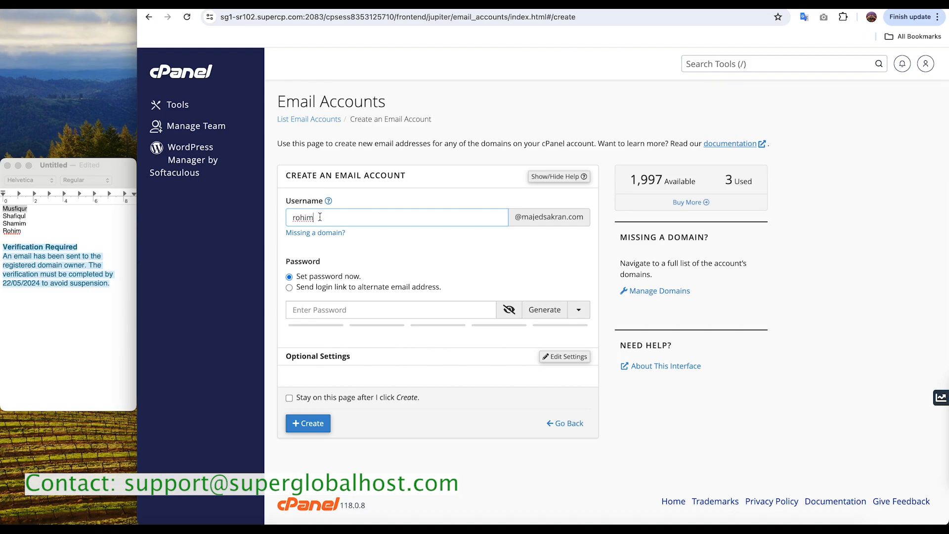
left_click(312, 308)
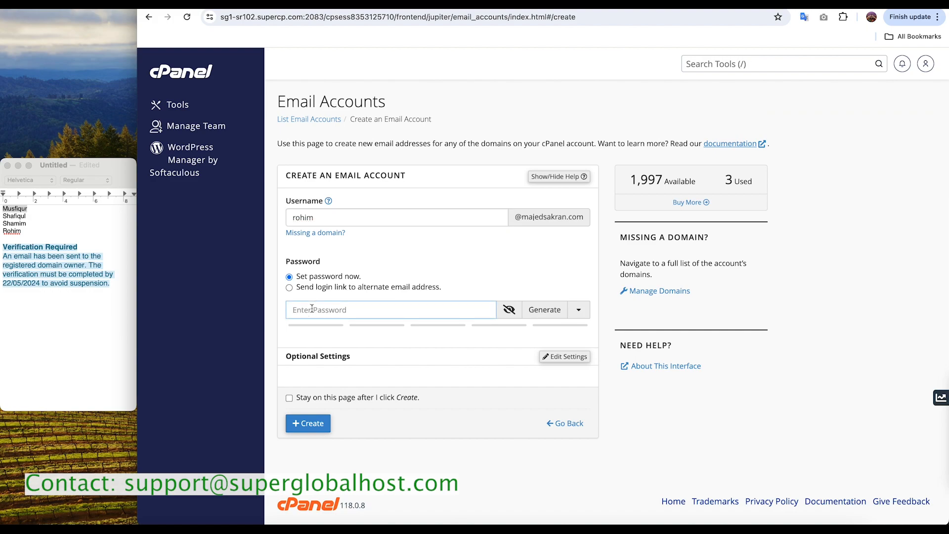
key("super+v")
left_click(311, 438)
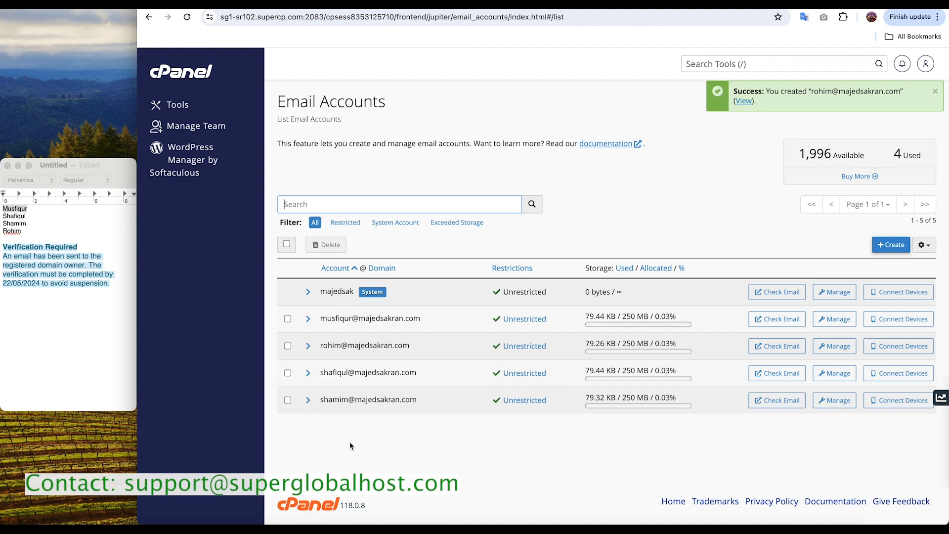
Step: Create an email account with the username "sales" on the hosted domain, pasting the account password
left_click(892, 244)
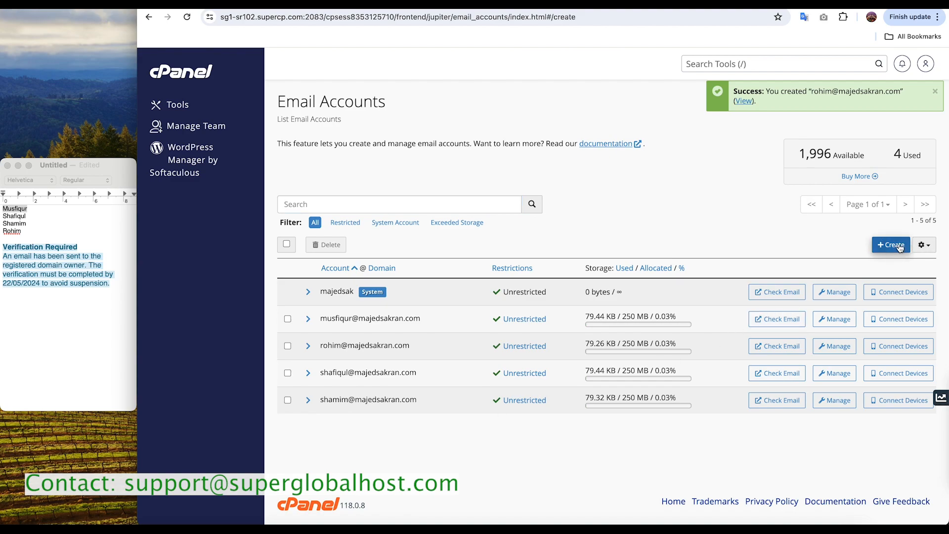
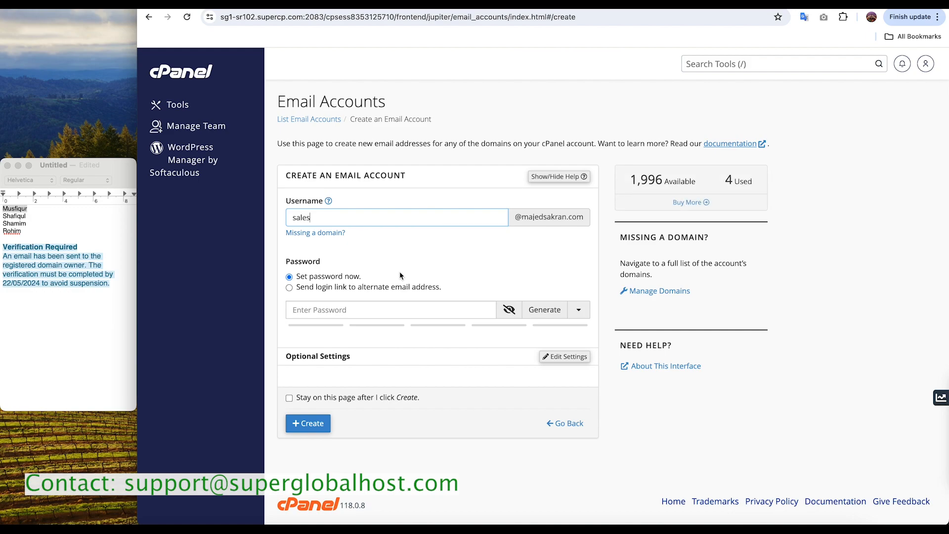
left_click(369, 307)
key("ctrl+v")
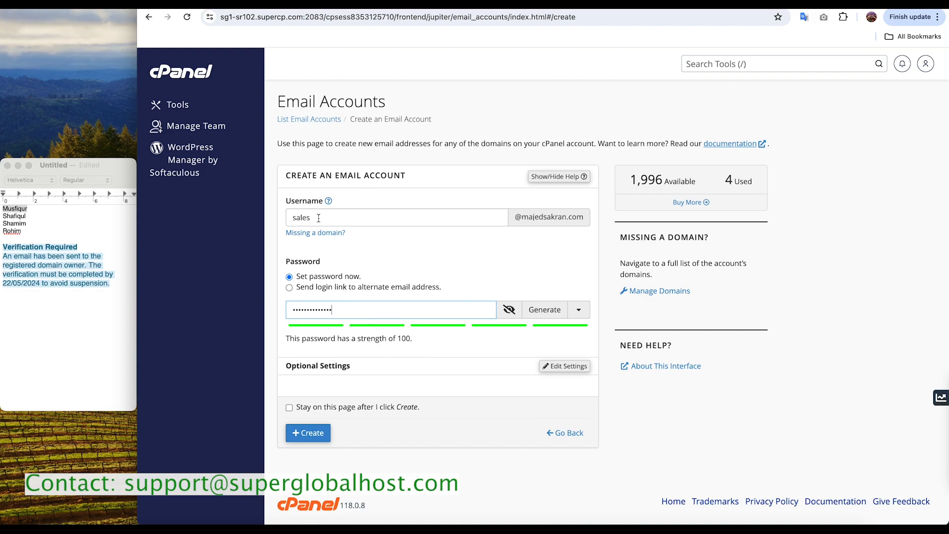
left_click(311, 433)
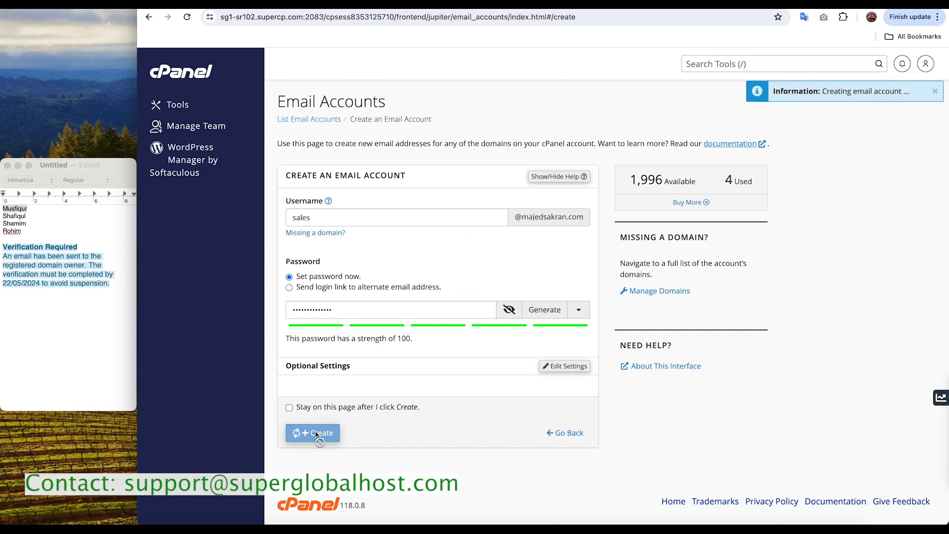
Step: Create an email account with the username "support" on the hosted domain, pasting the account password
left_click(896, 249)
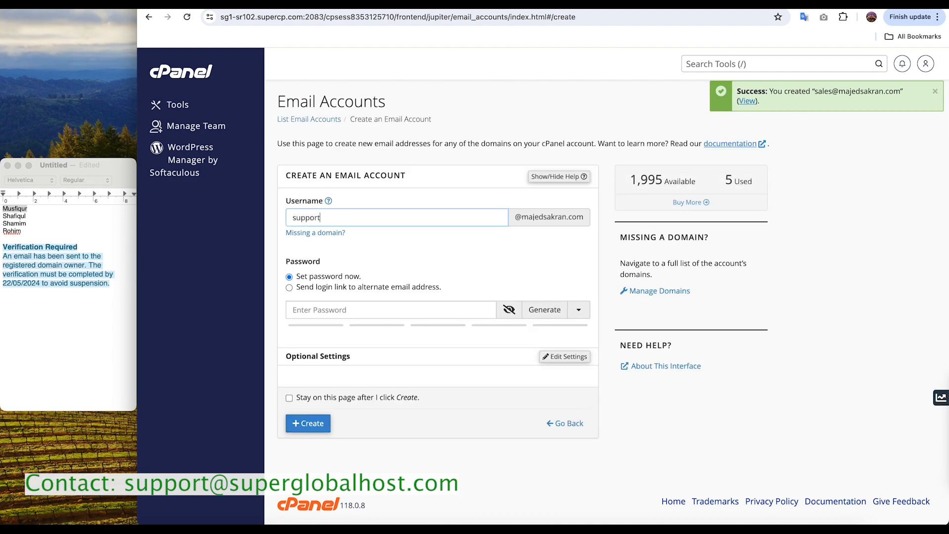
left_click(319, 309)
key("super+v")
left_click(317, 433)
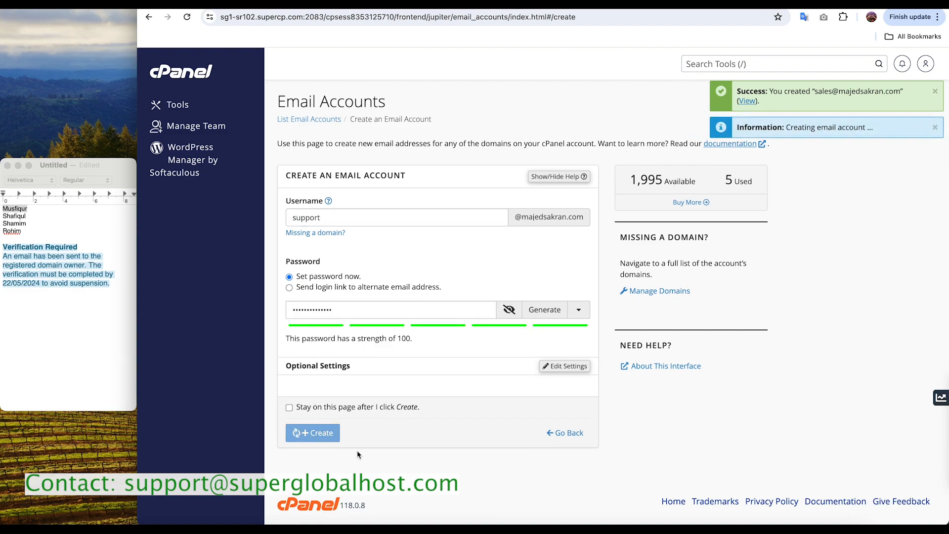
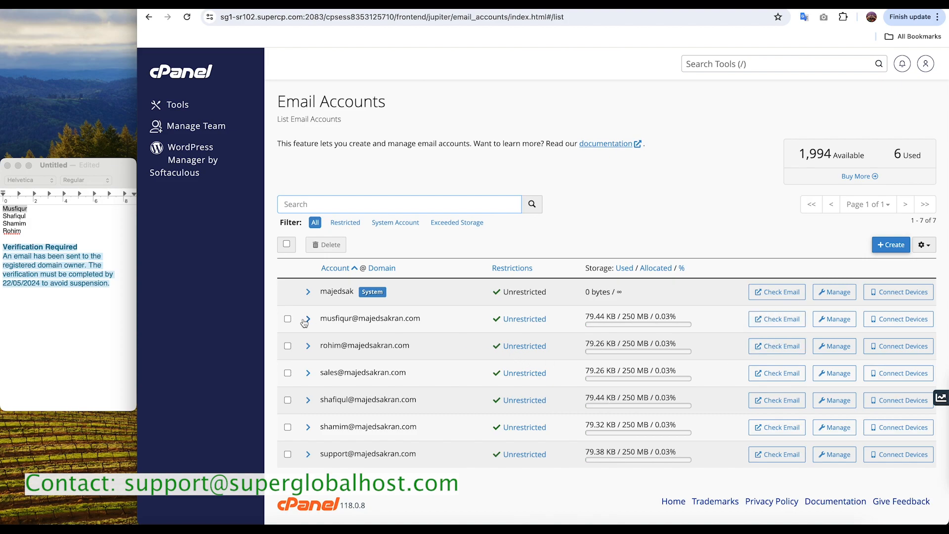
Step: From the email accounts list, open webmail for the first named person's mailbox, directly below the system account
left_click(891, 244)
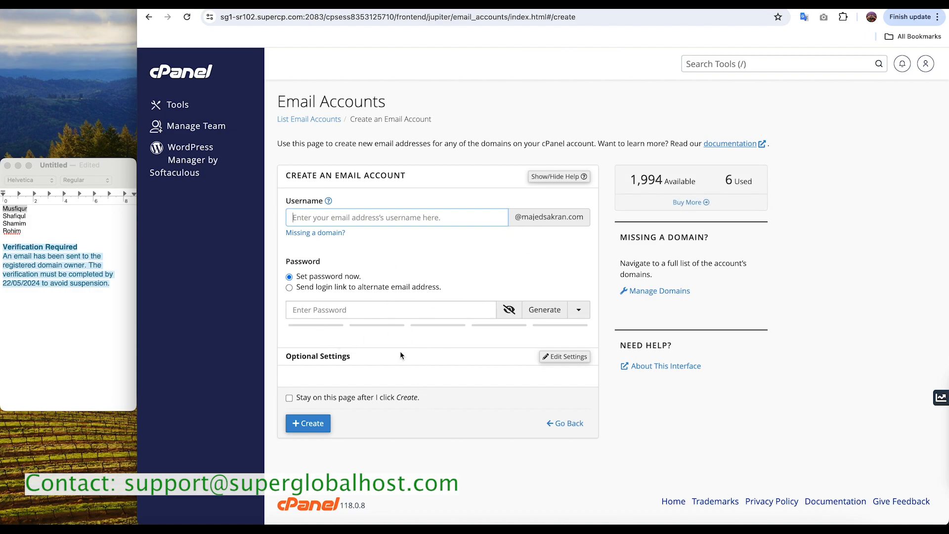
left_click(308, 119)
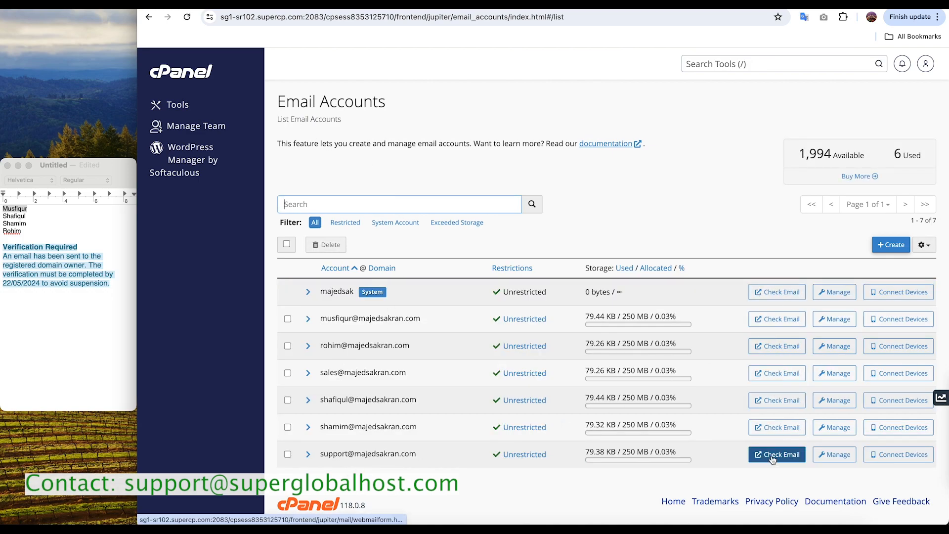
left_click(791, 323)
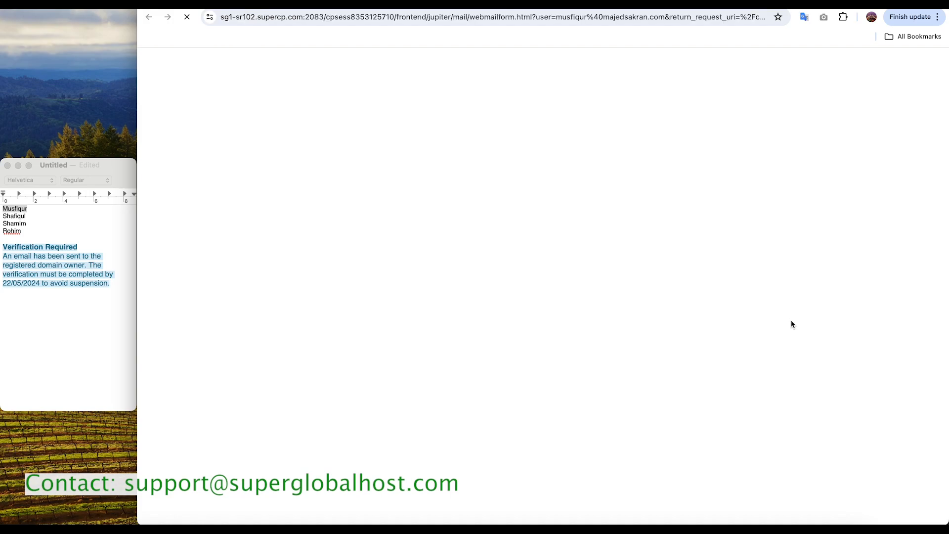
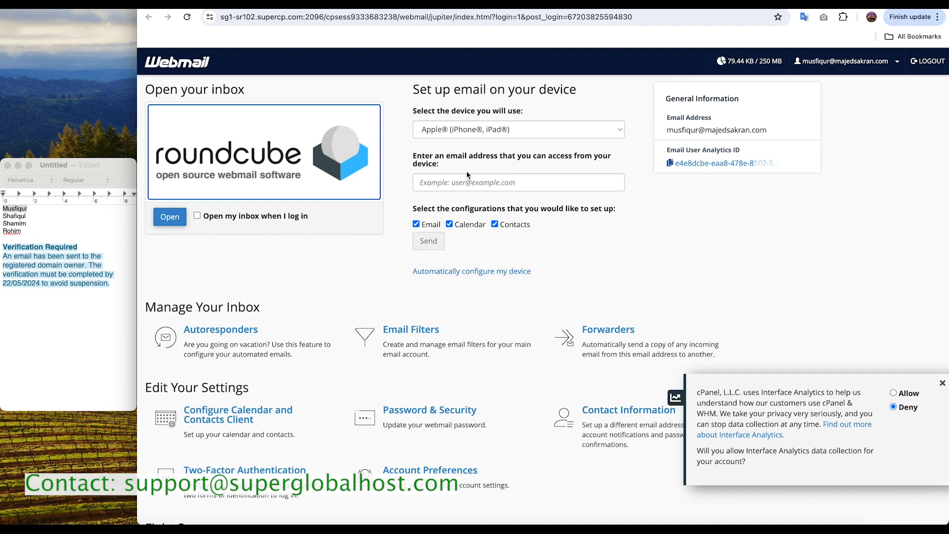
Step: Check the device choices offered for email setup, keeping Apple, and open the mailbox's inbox in Roundcube
left_click(607, 130)
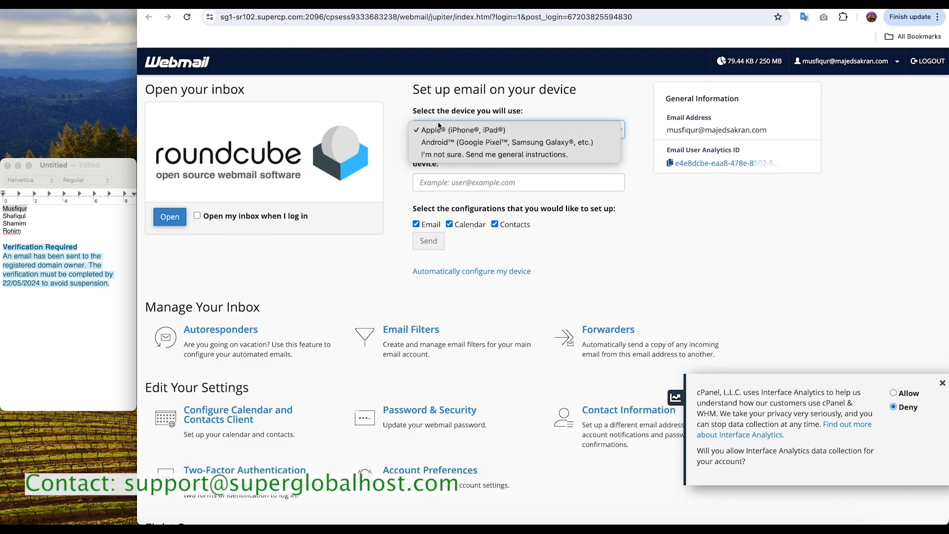
left_click(408, 124)
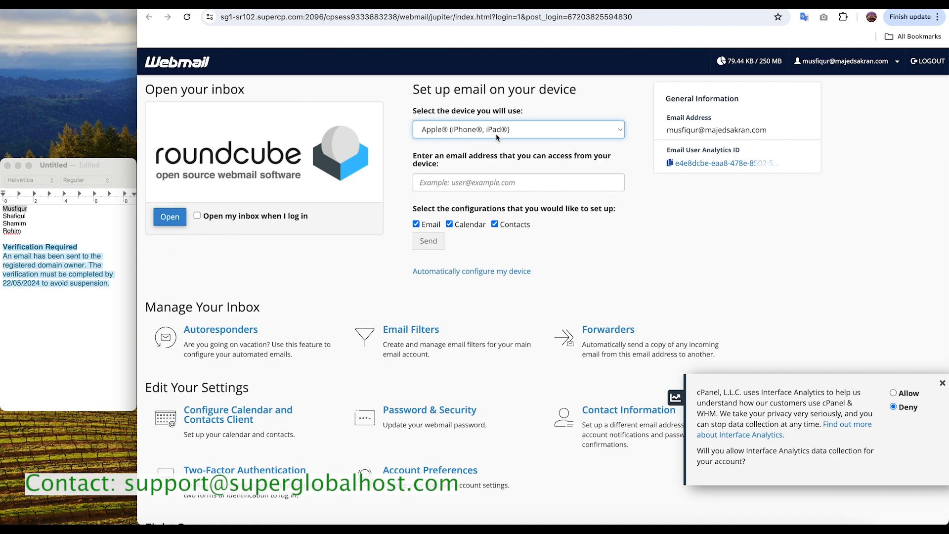
left_click(177, 219)
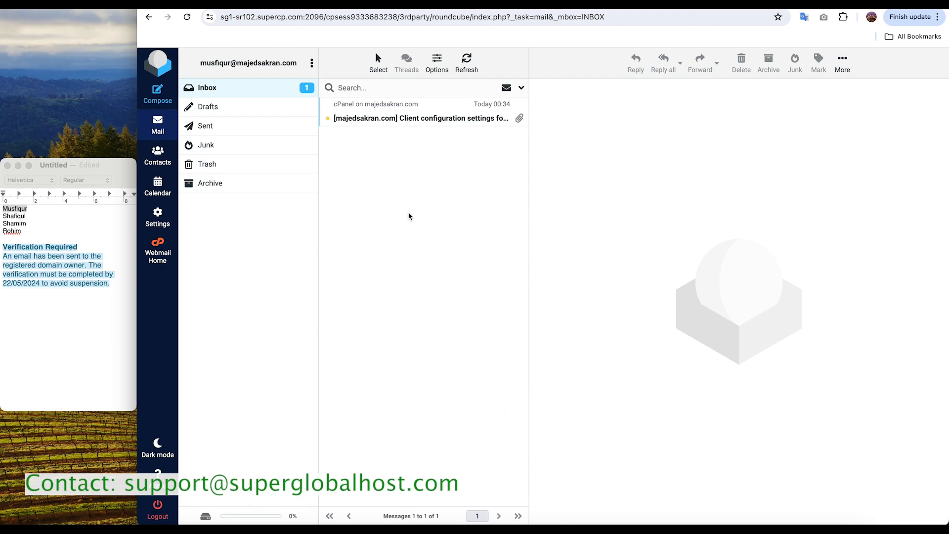
Step: Open the client configuration settings message from cPanel in the inbox and examine its detailed sender, recipient and date information
left_click(387, 114)
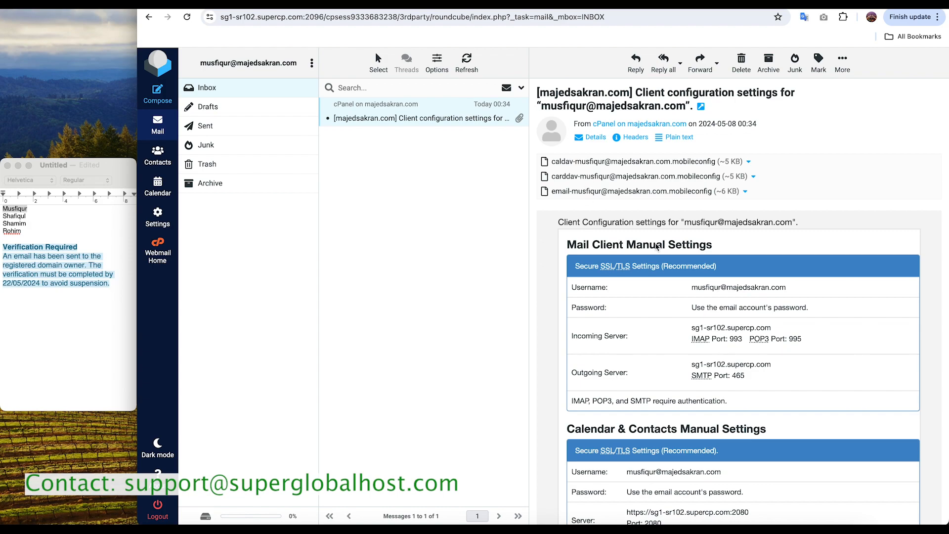
left_click(593, 138)
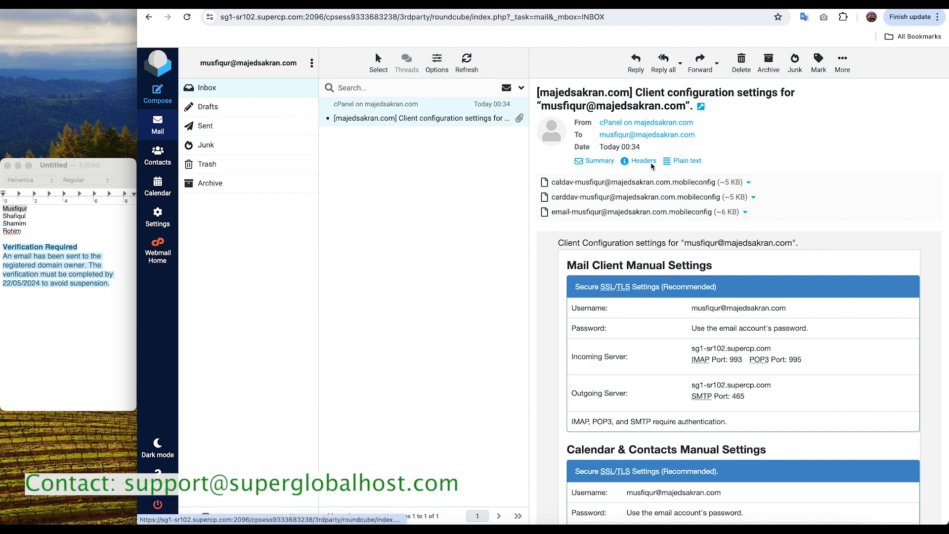
left_click(599, 162)
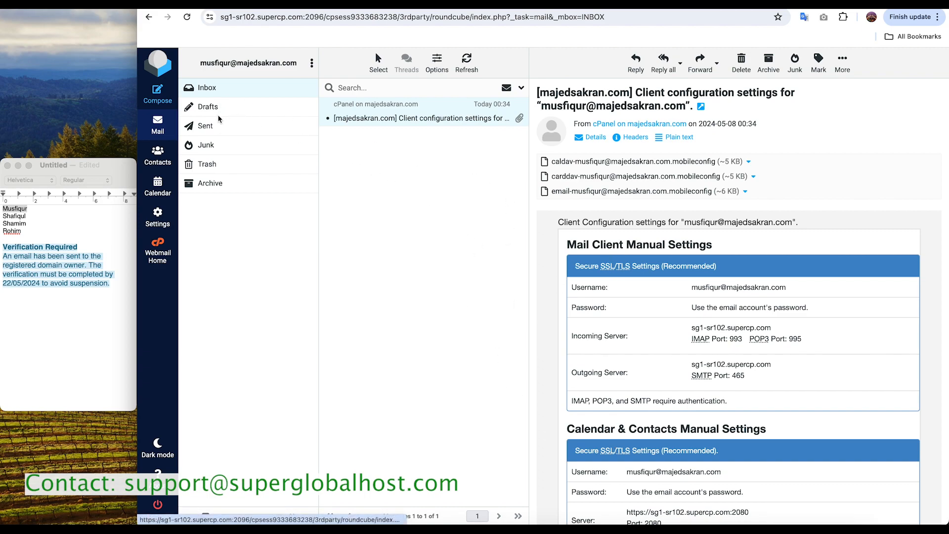
Step: Start composing a new email message from this mailbox
left_click(156, 95)
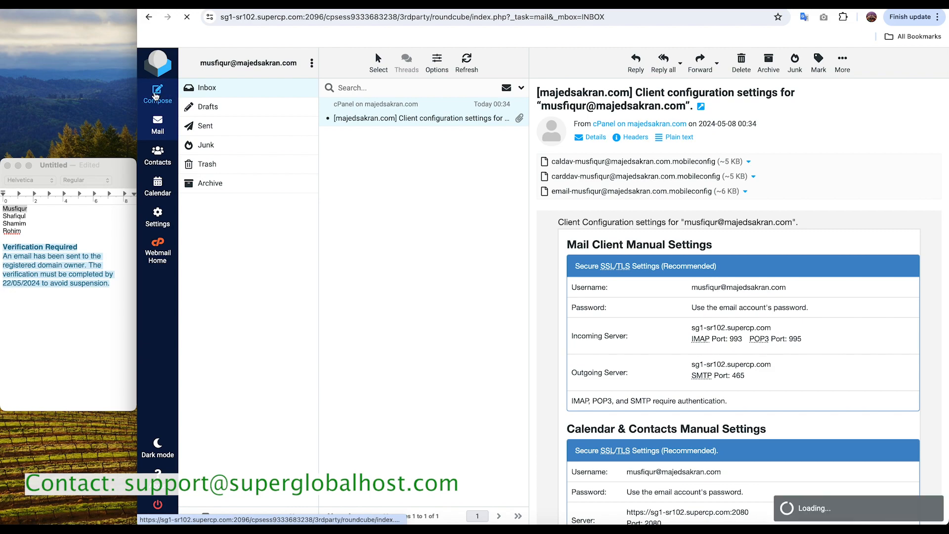
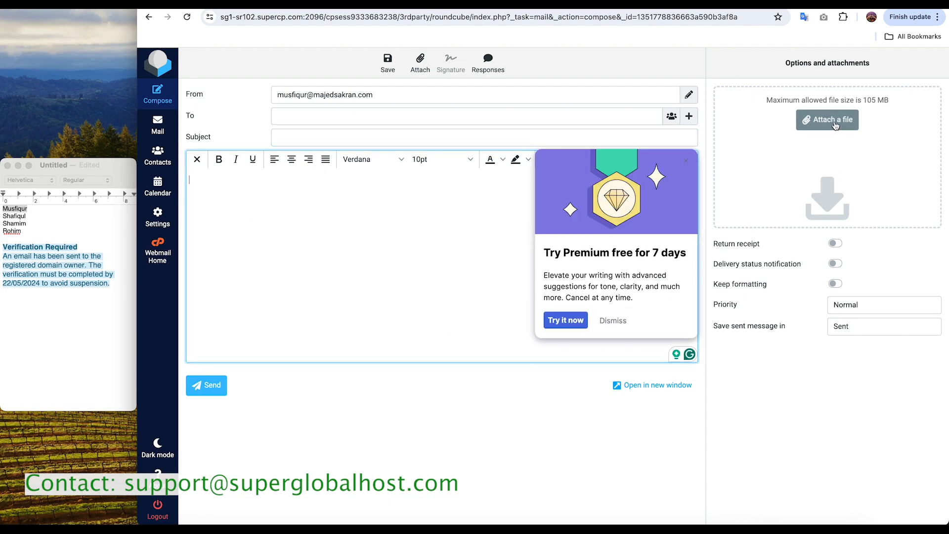
Step: Close the Grammarly Premium trial offer covering the message editor
left_click(685, 162)
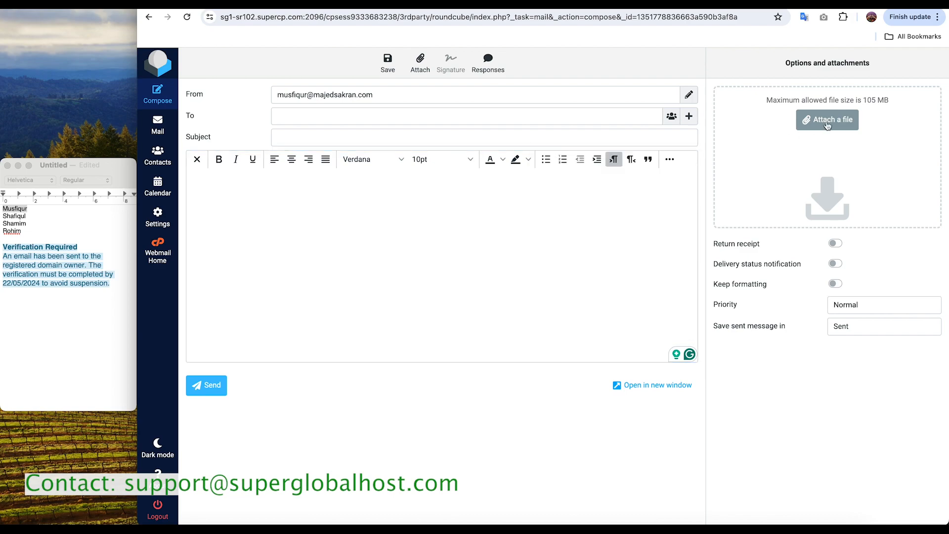
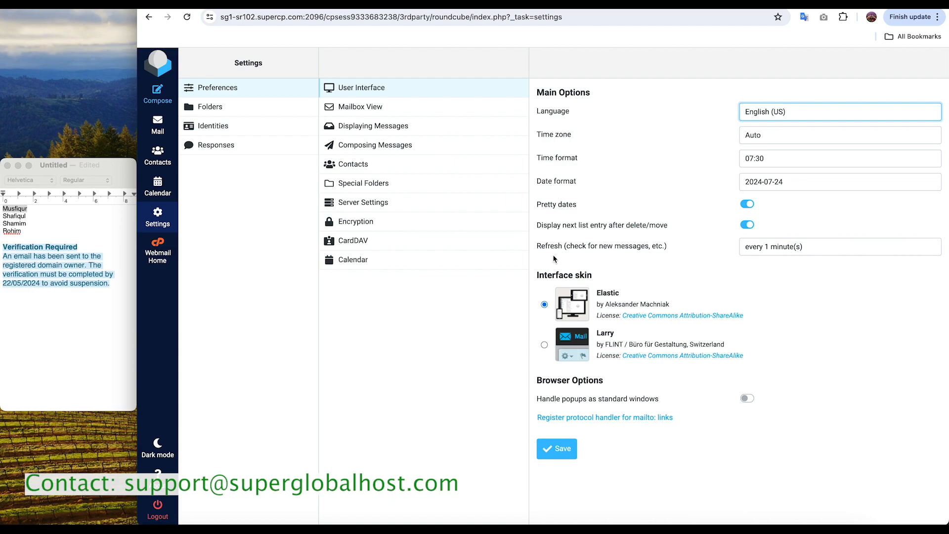
Step: Show the Mailbox View preferences in the webmail settings
left_click(366, 113)
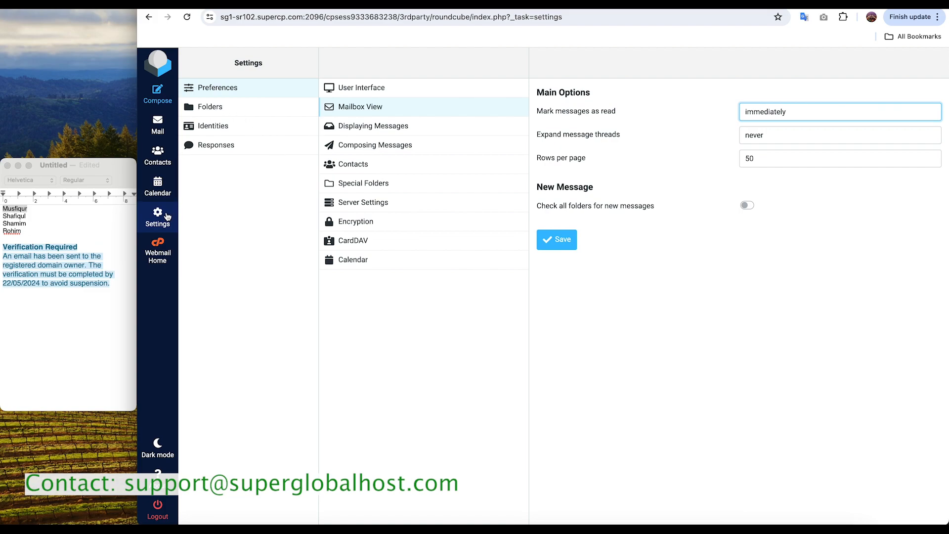
Step: Look over the webmail folder settings and open the mailbox's existing sender identity
left_click(217, 111)
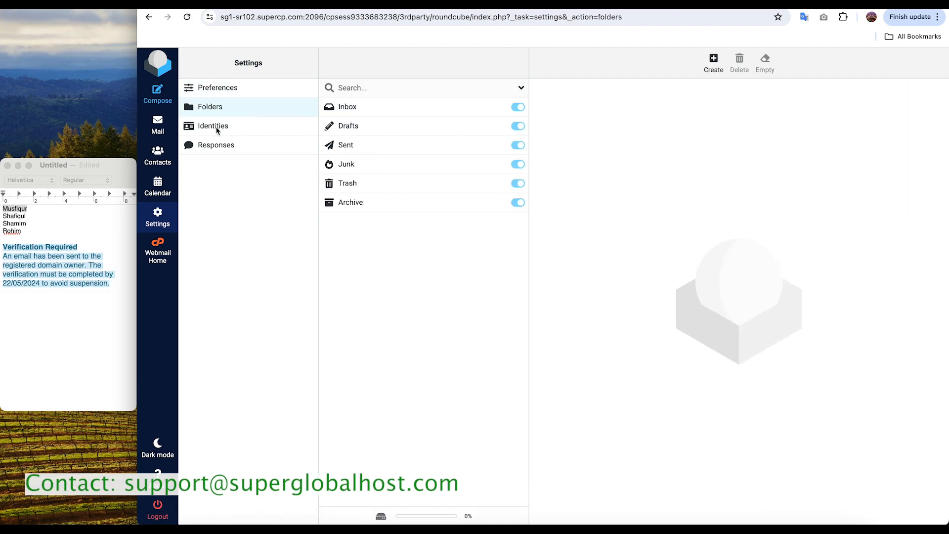
left_click(216, 130)
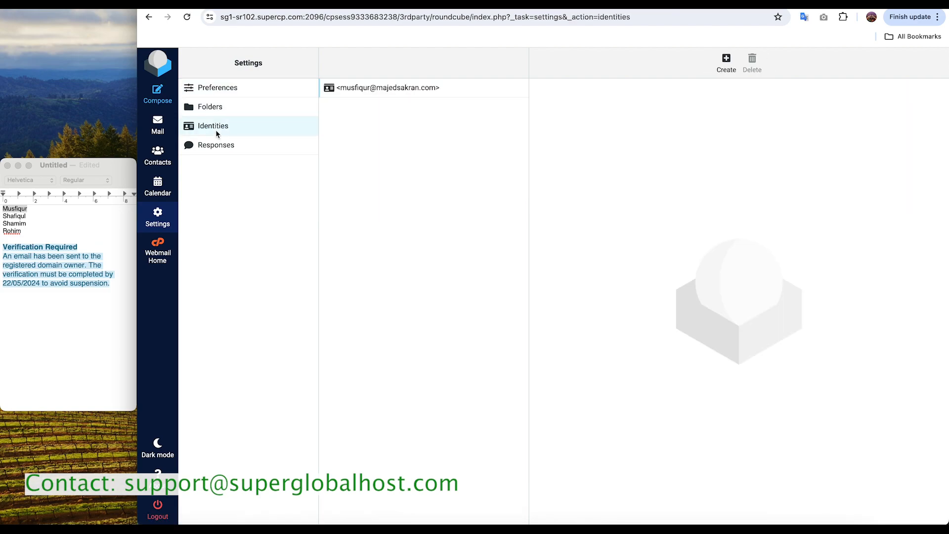
left_click(442, 88)
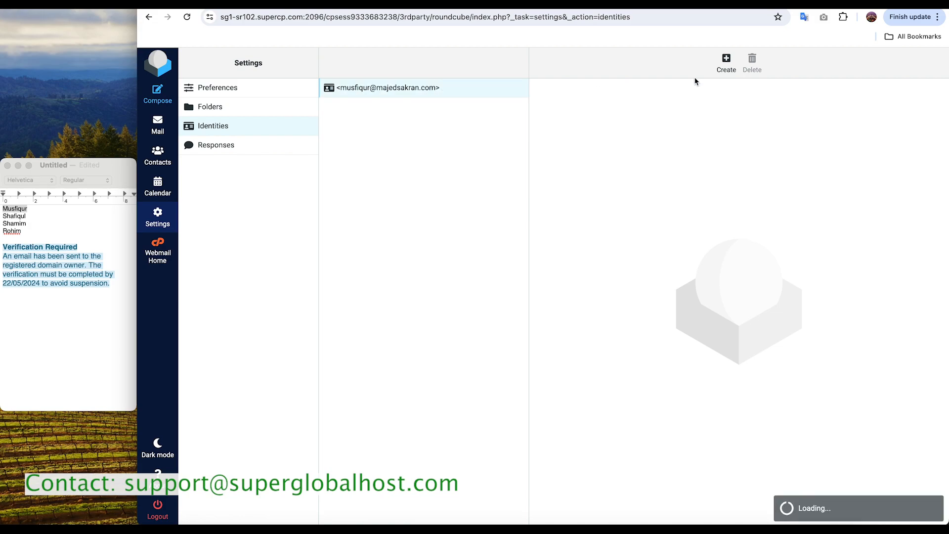
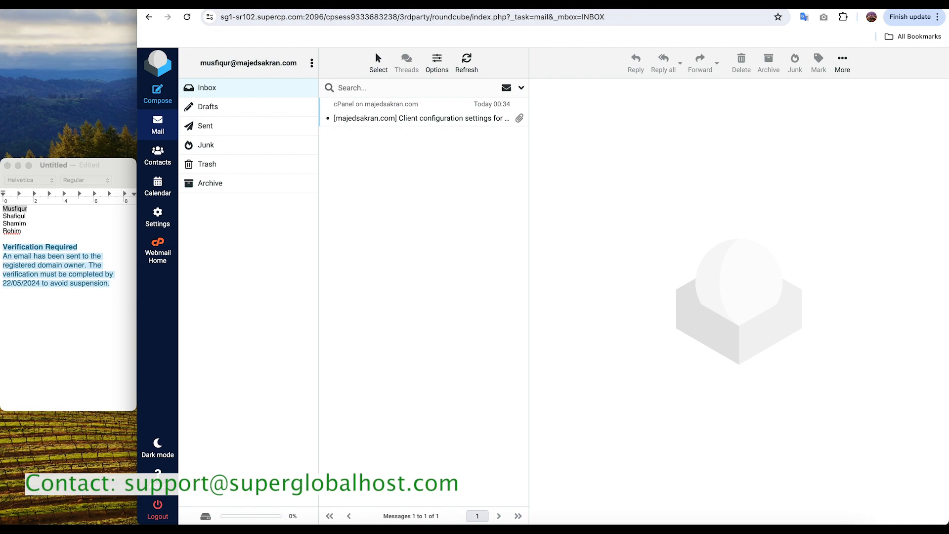
Step: Review the password and storage settings of the note's first person's mailbox in cPanel, and return to the email account list
left_click(316, 5)
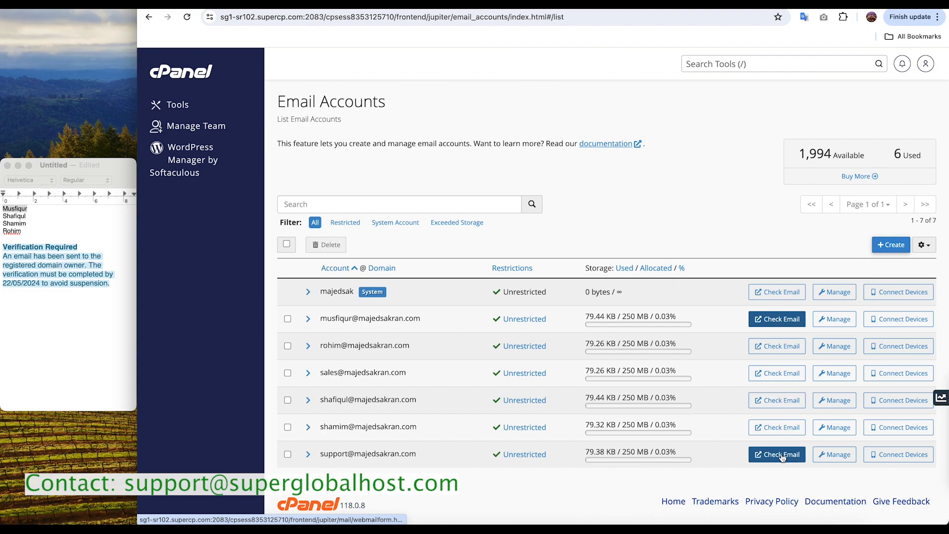
left_click(837, 326)
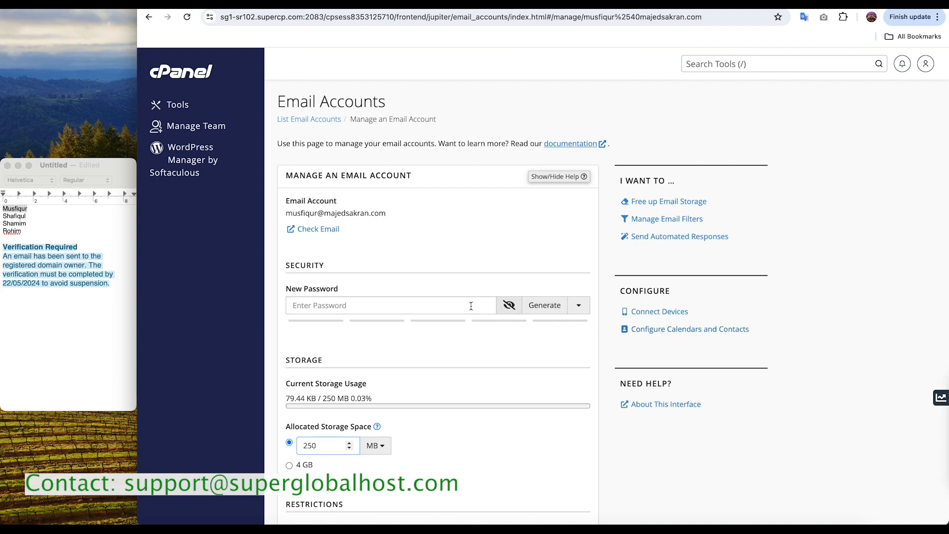
left_click(368, 306)
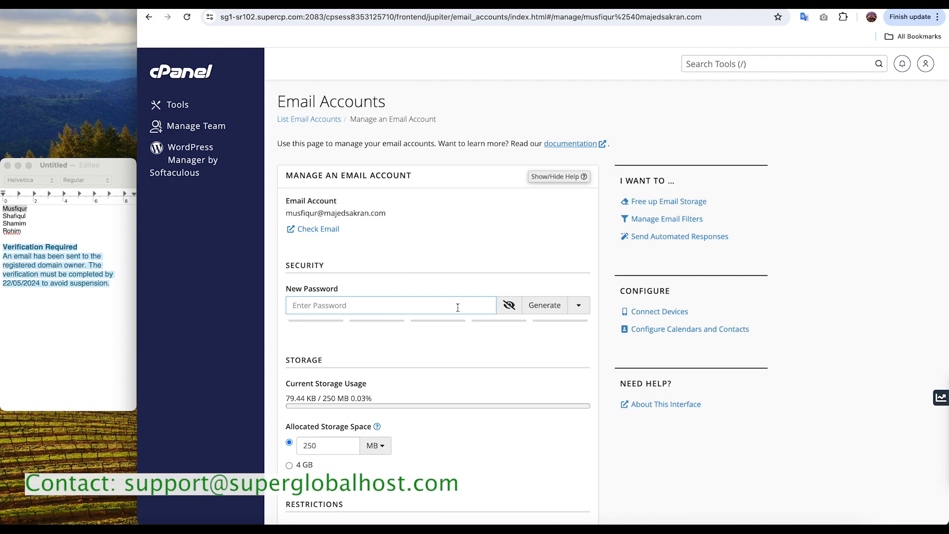
scroll(423, 434, "down", 1)
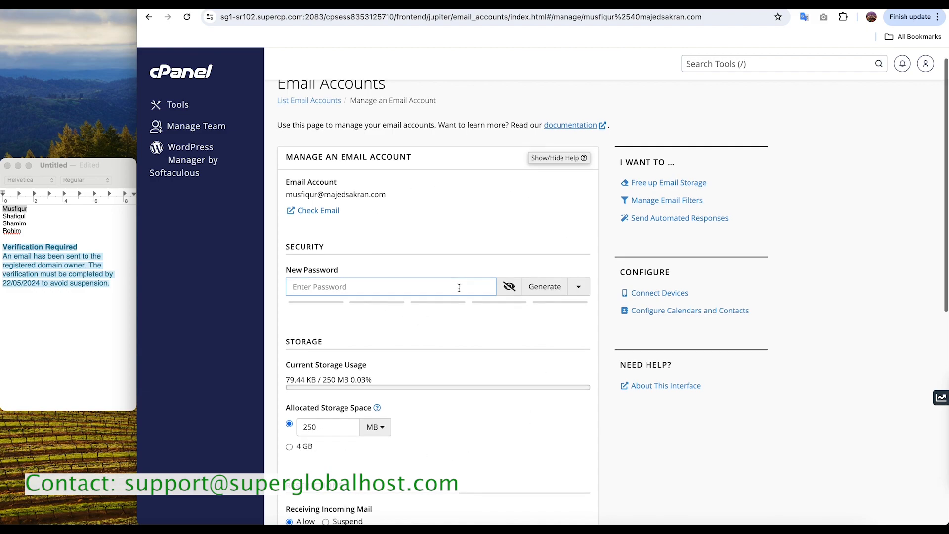
scroll(474, 281, "up", 1)
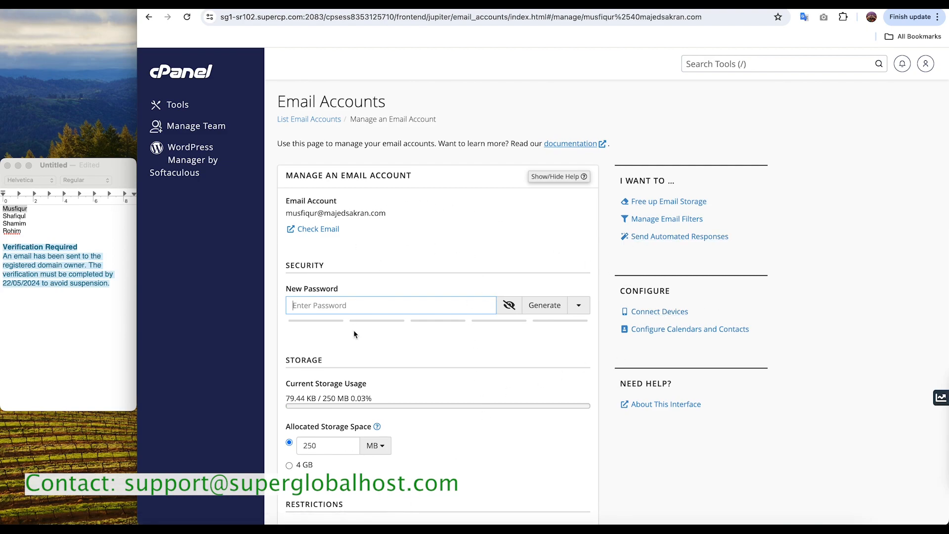
left_click(316, 120)
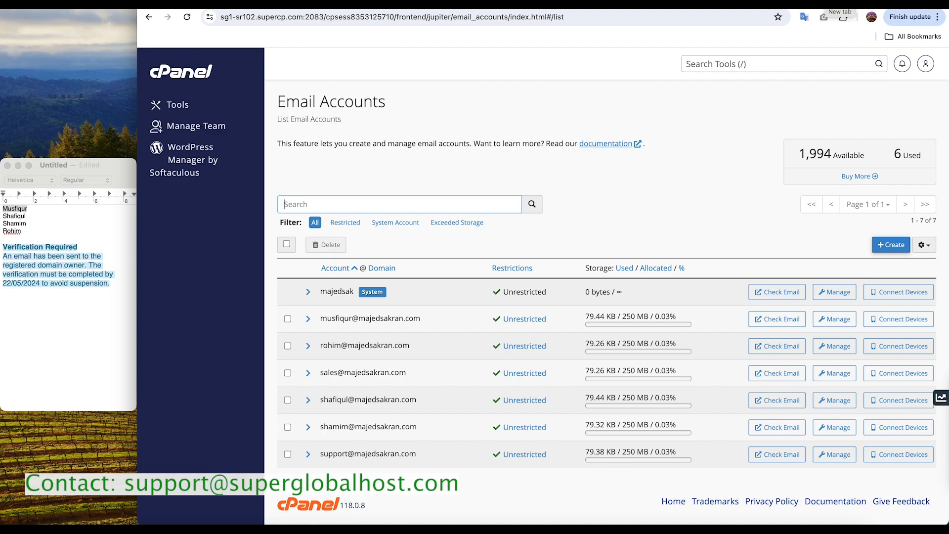
Step: Open majedsakran.com/webmail in a new browser tab
left_click(841, 5)
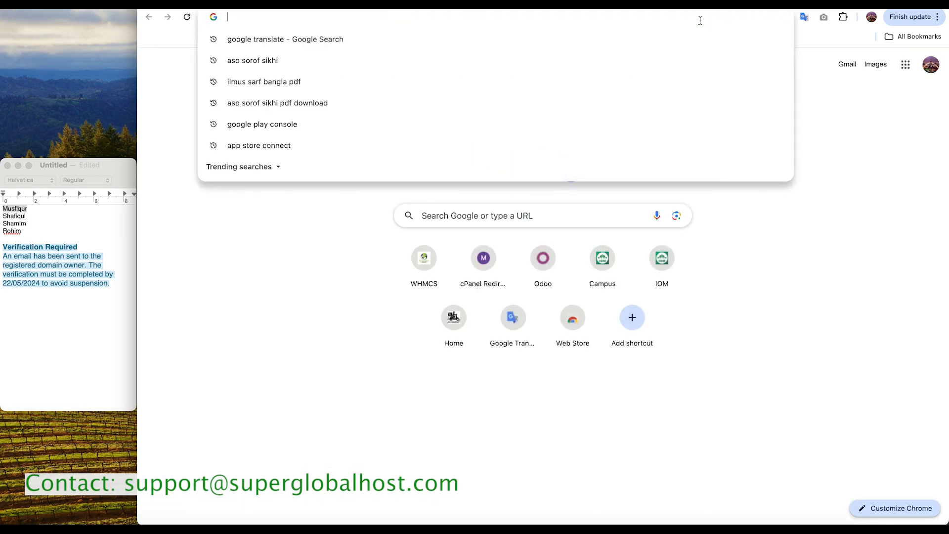
left_click(608, 5)
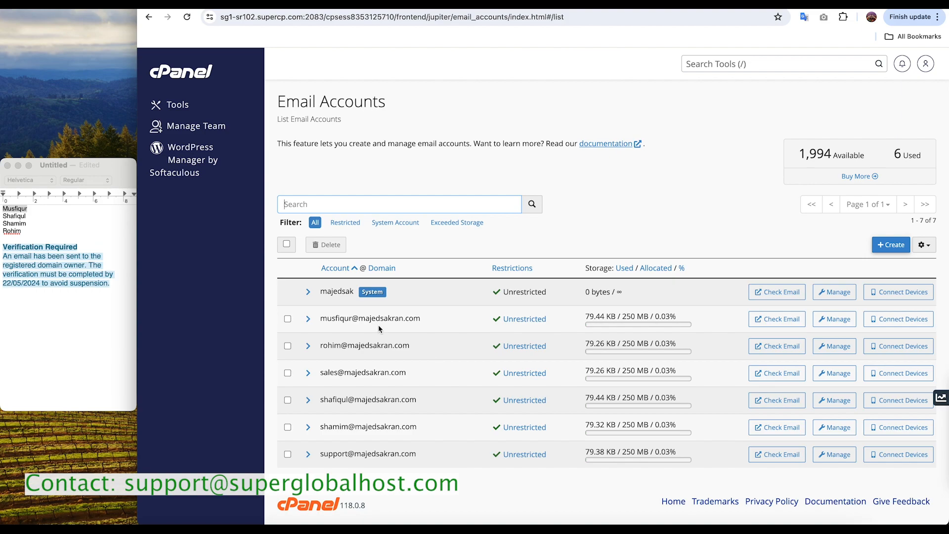
left_click(811, 5)
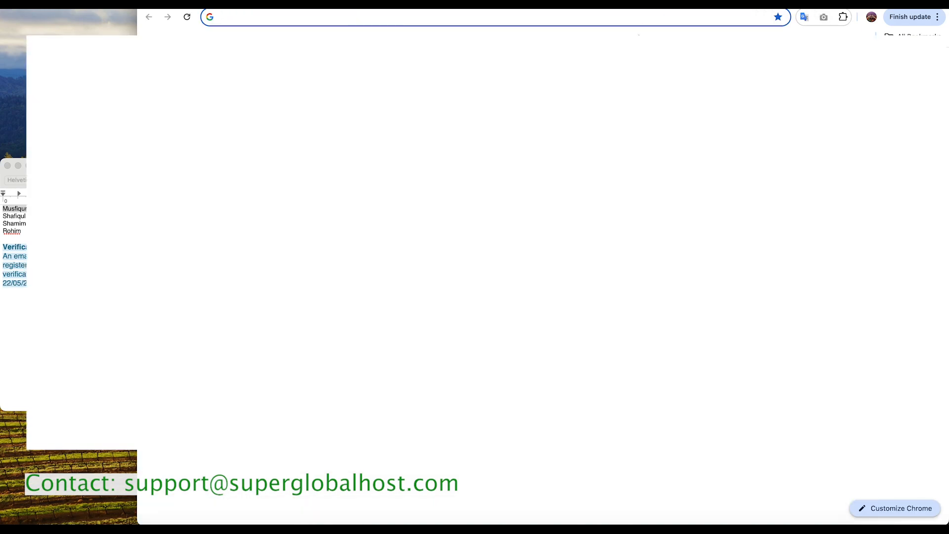
type("m")
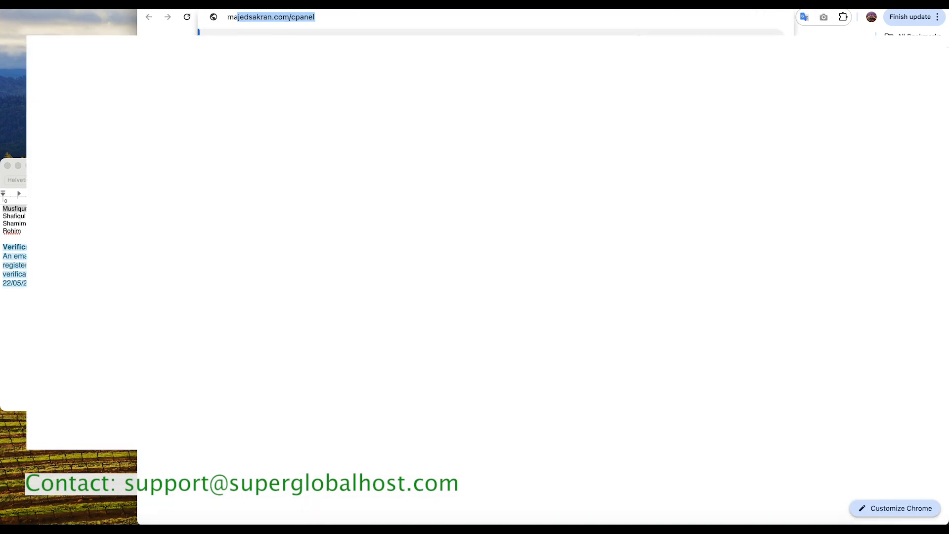
type("a")
key("Right")
key("BackSpace")
key("BackSpace")
key("BackSpace")
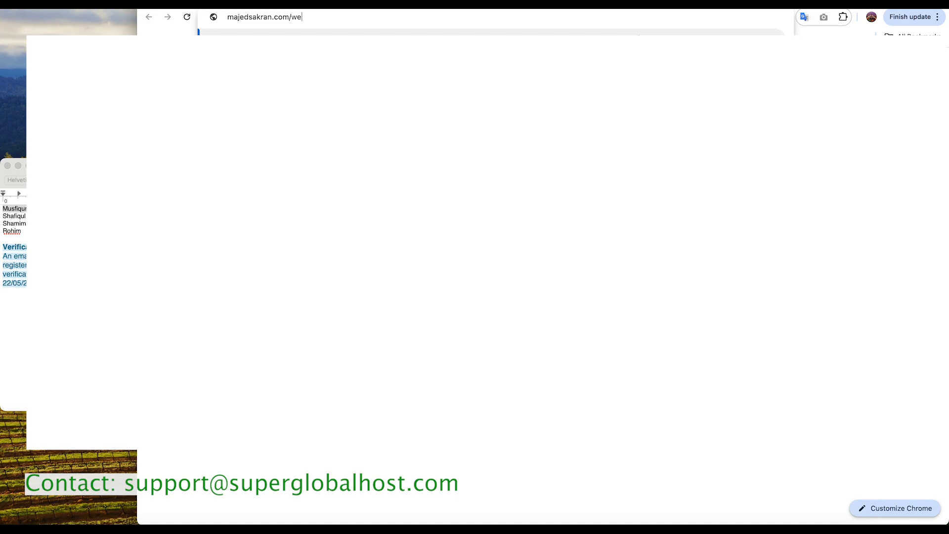
key("Return")
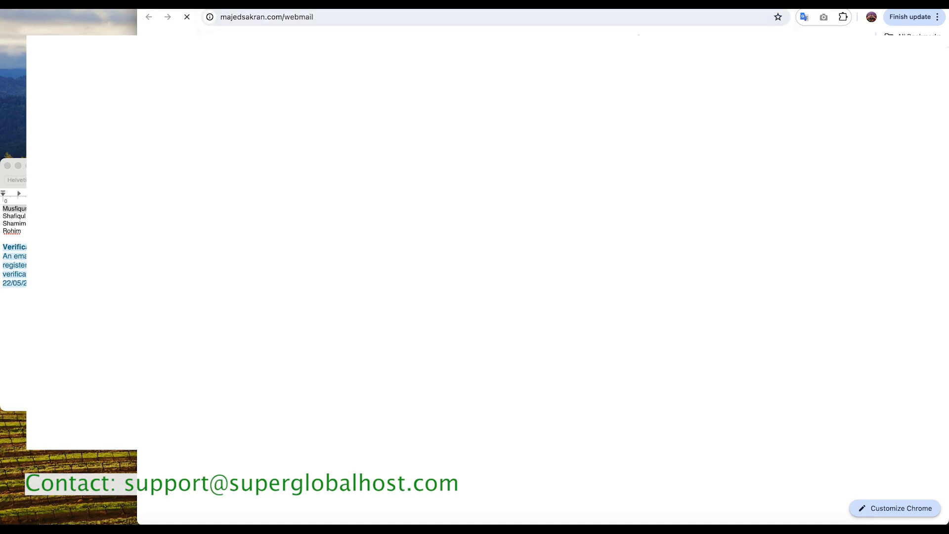
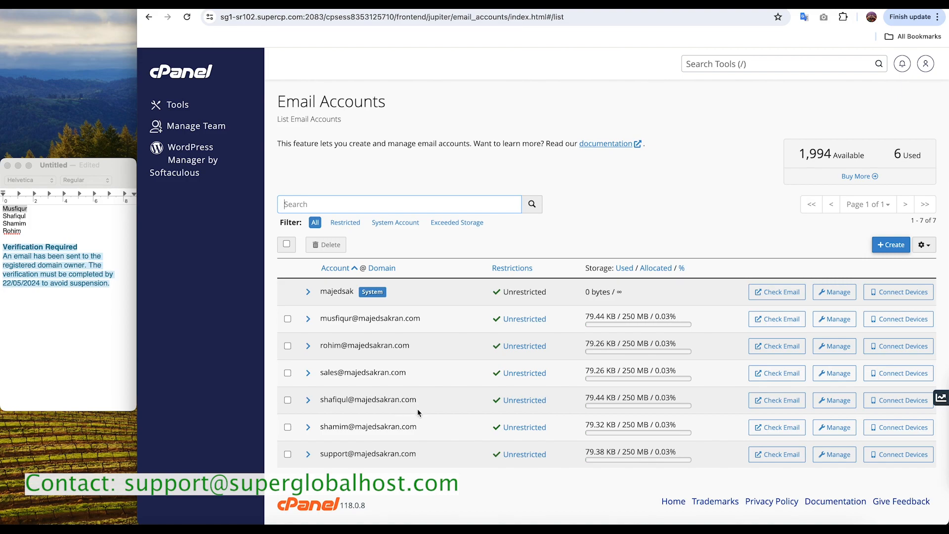
Step: Switch from the cPanel email account list to the browser tab with the Webmail login page
left_click(676, 5)
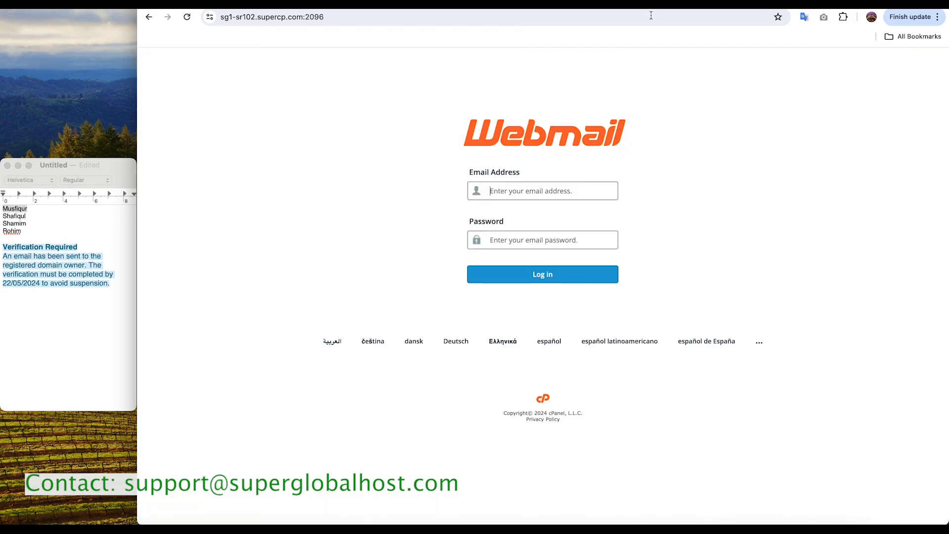
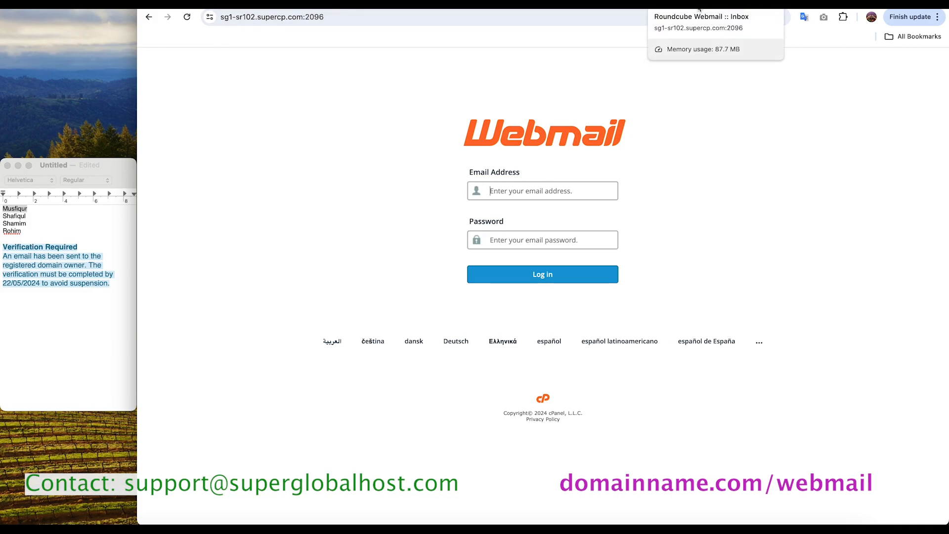
Step: Switch to the browser tab with the Roundcube inbox and log out of the webmail account
left_click(698, 7)
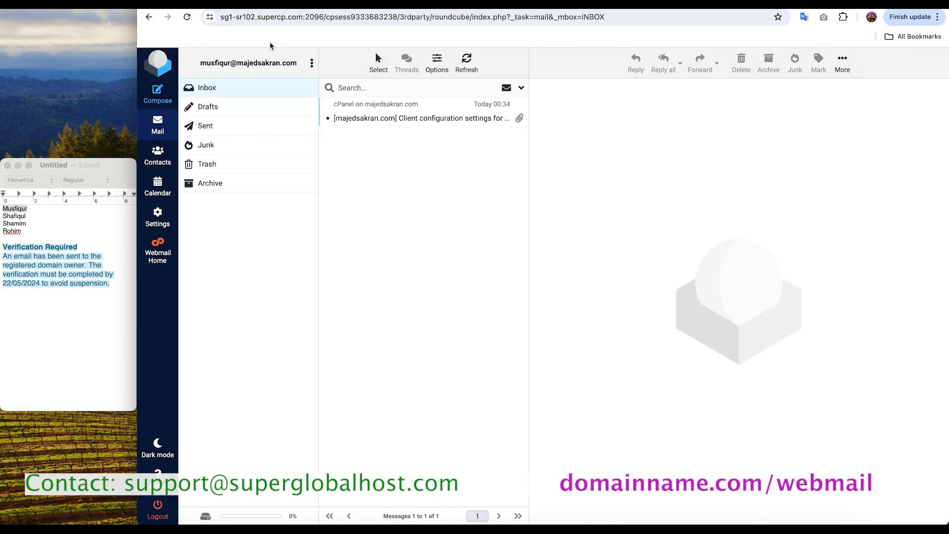
left_click(312, 64)
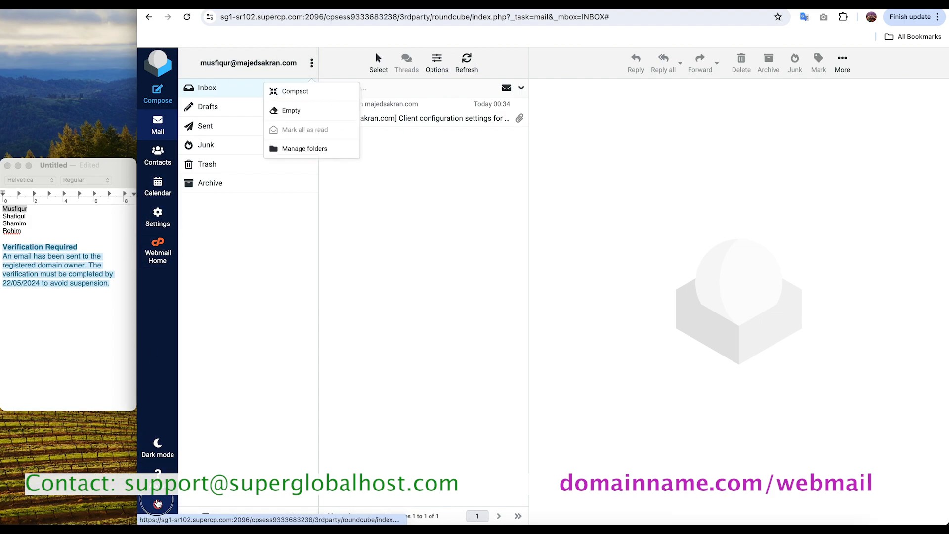
left_click(145, 510)
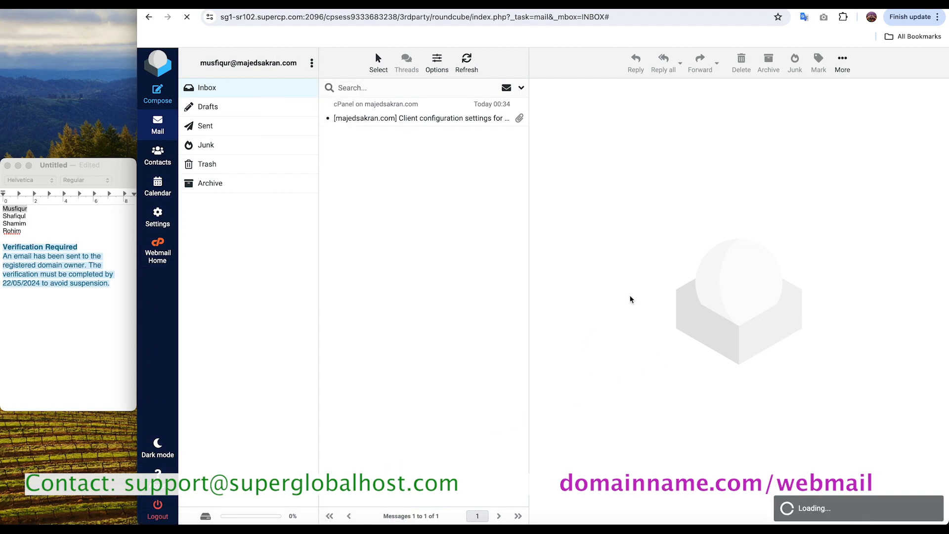
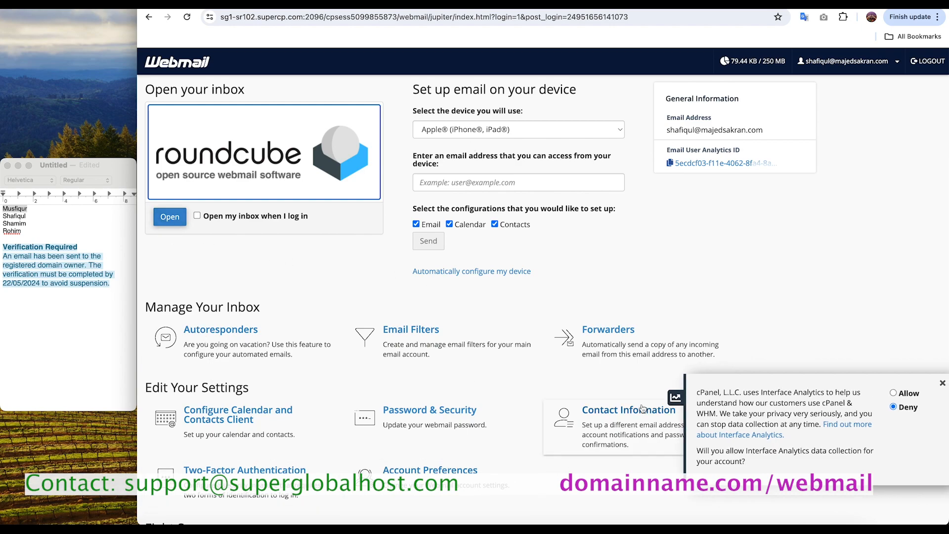
Step: Dismiss the Interface Analytics data collection notice on the Webmail home page
left_click(942, 383)
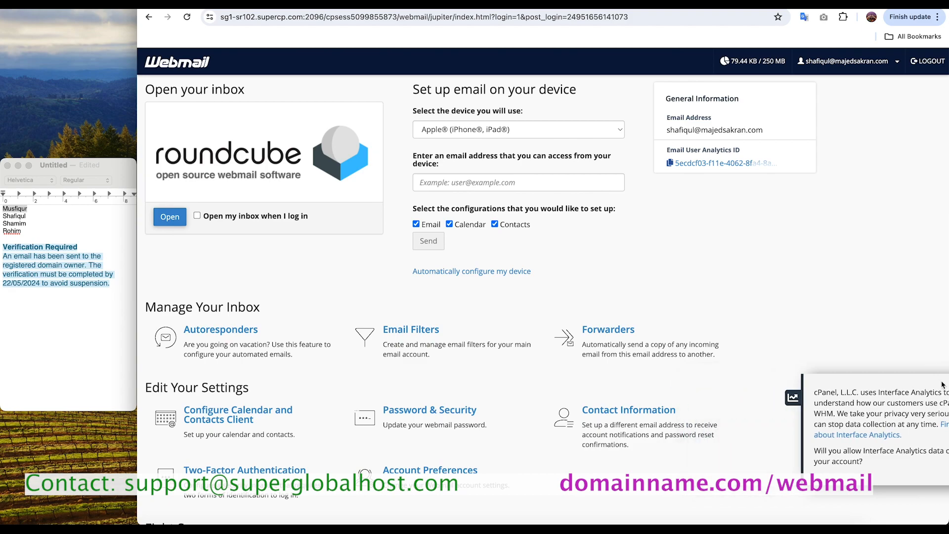
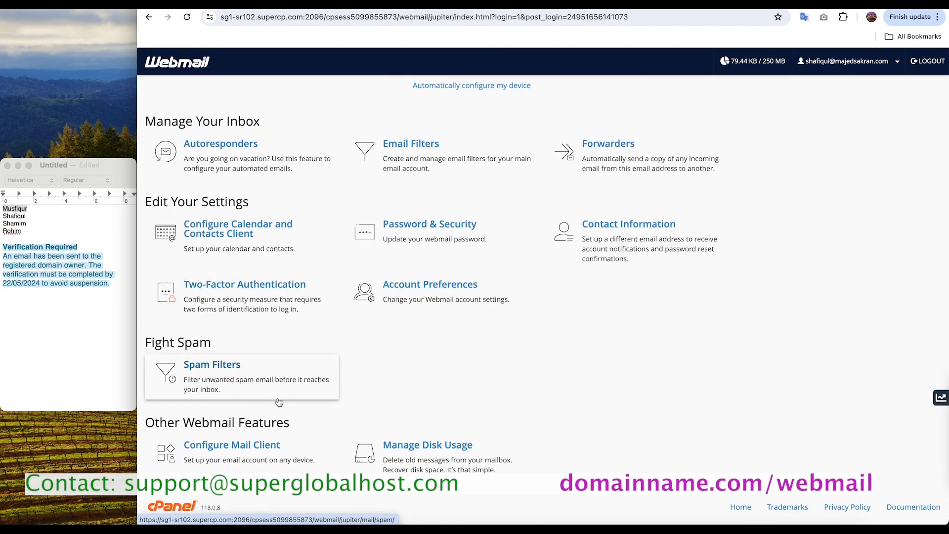
Step: Enable the option to open the Roundcube inbox automatically when logging in to this webmail account
scroll(258, 376, "up", 5)
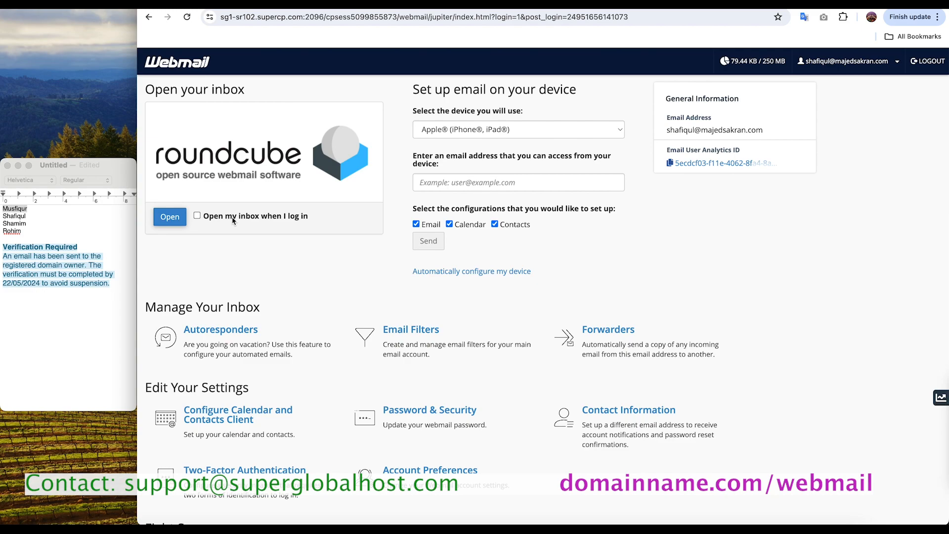
left_click(198, 216)
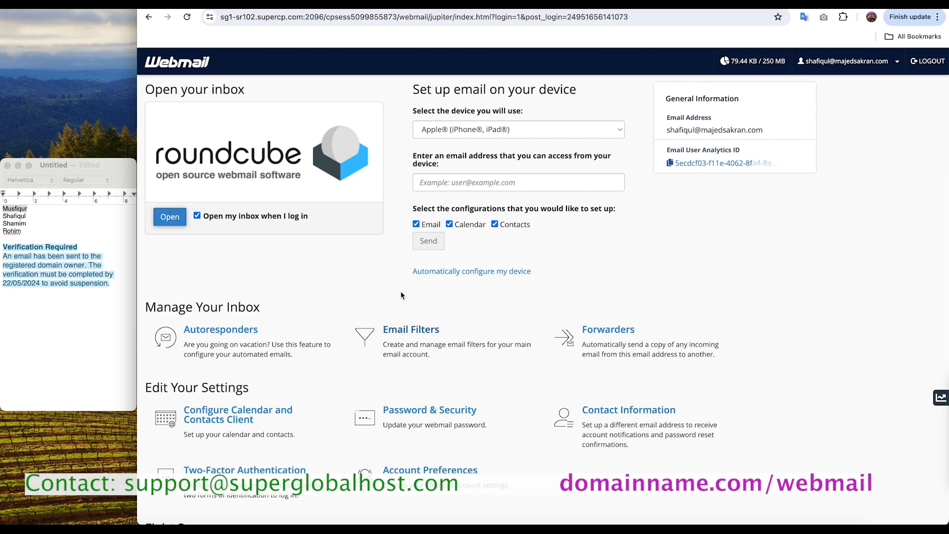
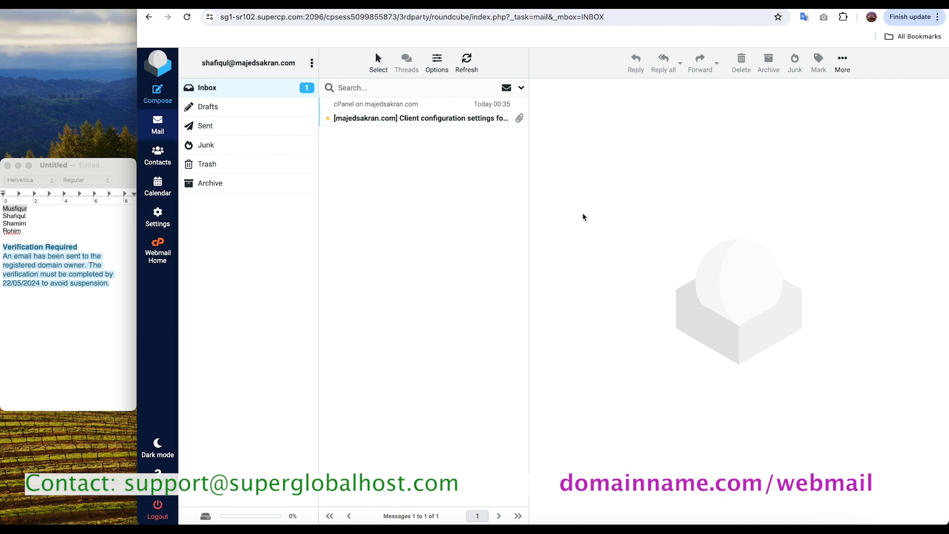
Step: Review the Email Accounts list in cPanel and return to the open Roundcube inbox
left_click(539, 4)
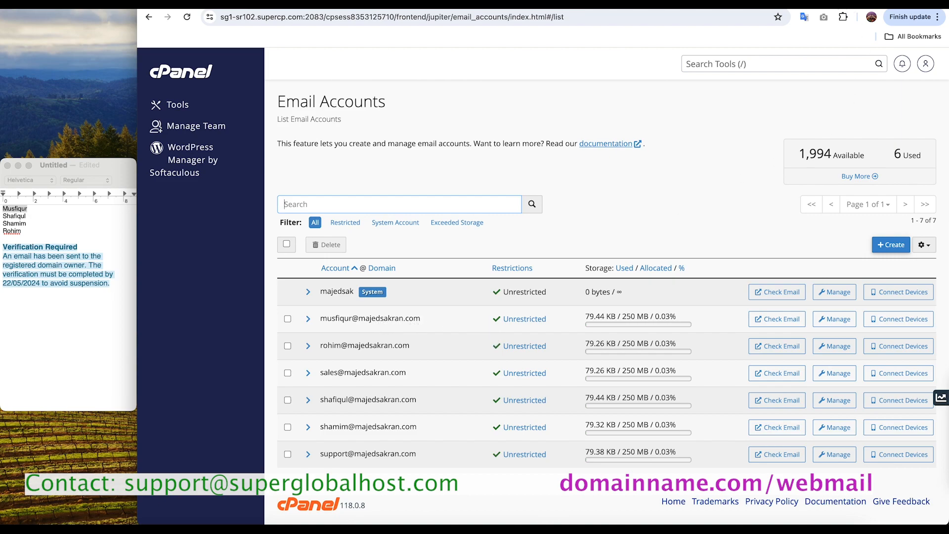
left_click(811, 4)
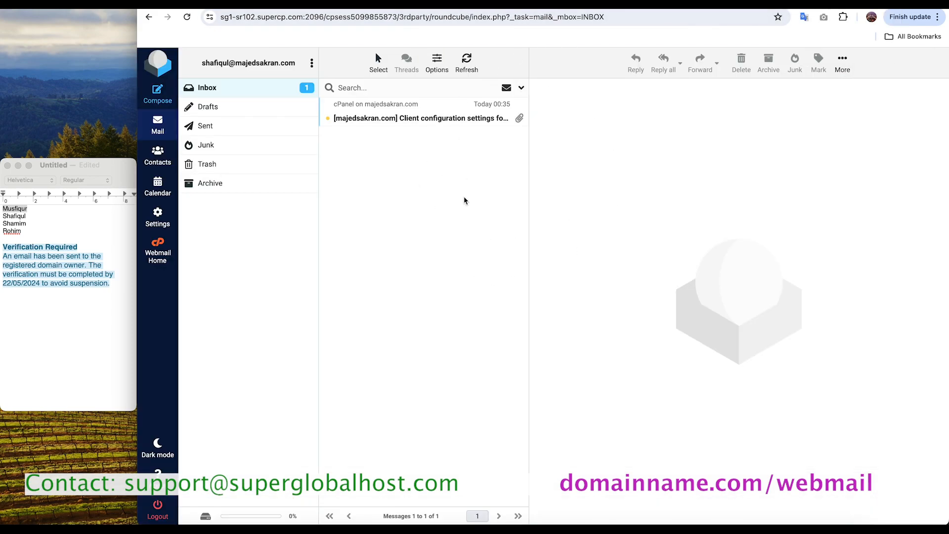